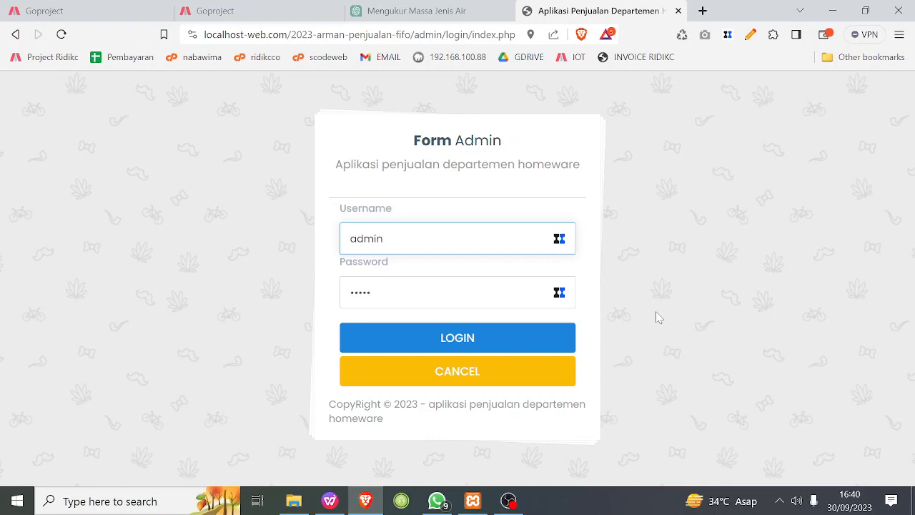
Log in to the admin area with the filled-in credentials and look over the home page down to the Grafik chart.
left_click(472, 345)
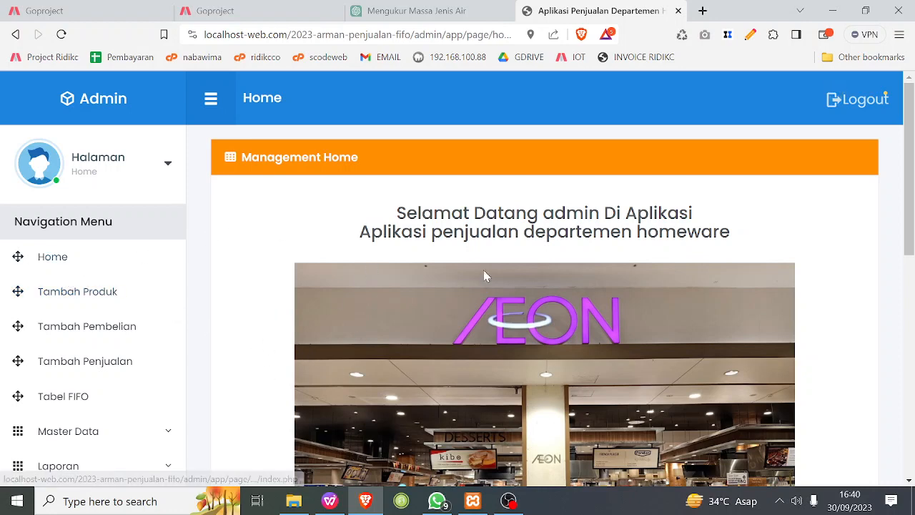
scroll(572, 301, "down", 3)
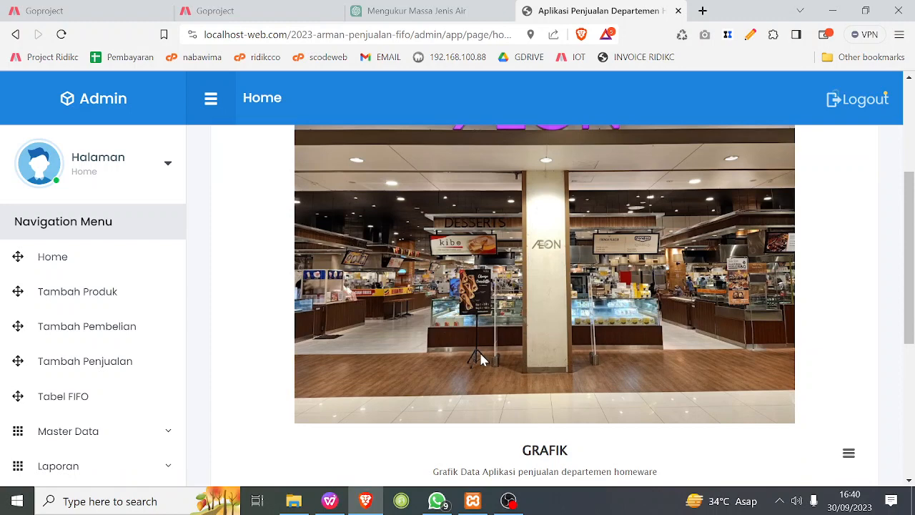
scroll(479, 354, "up", 1)
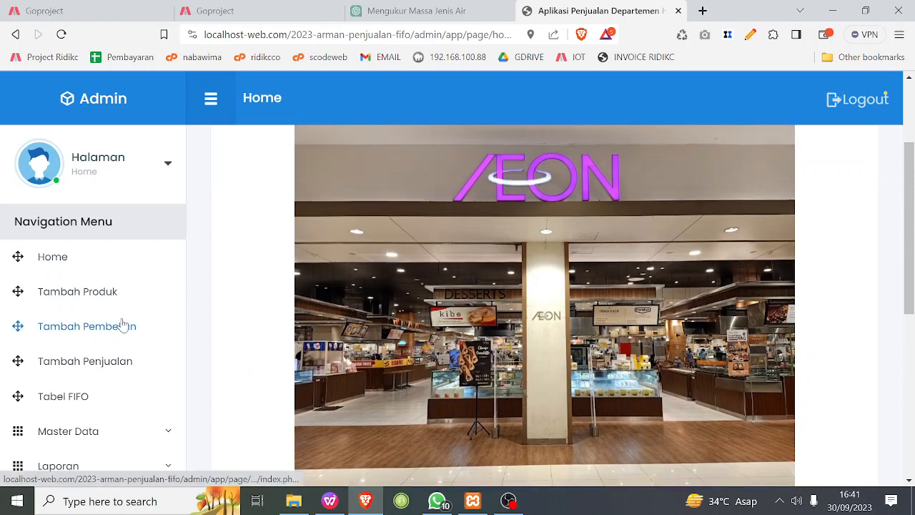
scroll(152, 299, "down", 1)
scroll(107, 350, "down", 2)
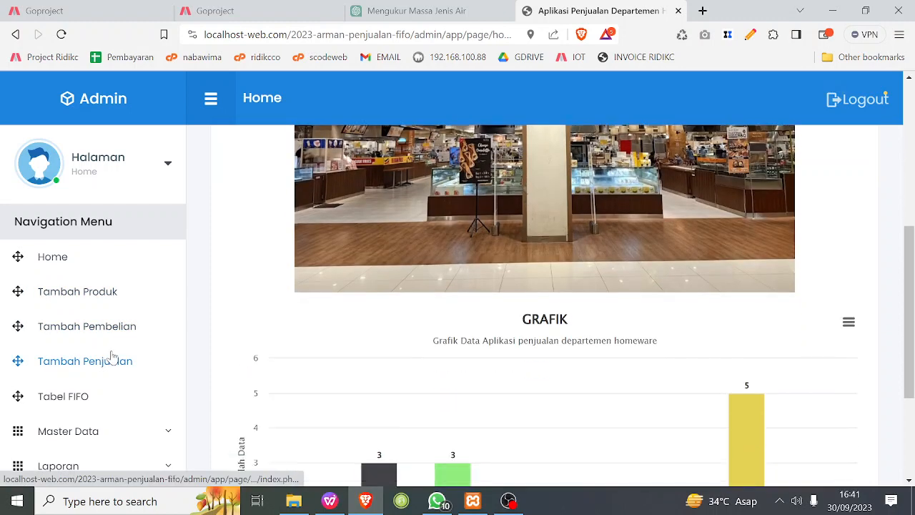
scroll(81, 359, "down", 2)
scroll(83, 361, "up", 2)
scroll(86, 354, "up", 1)
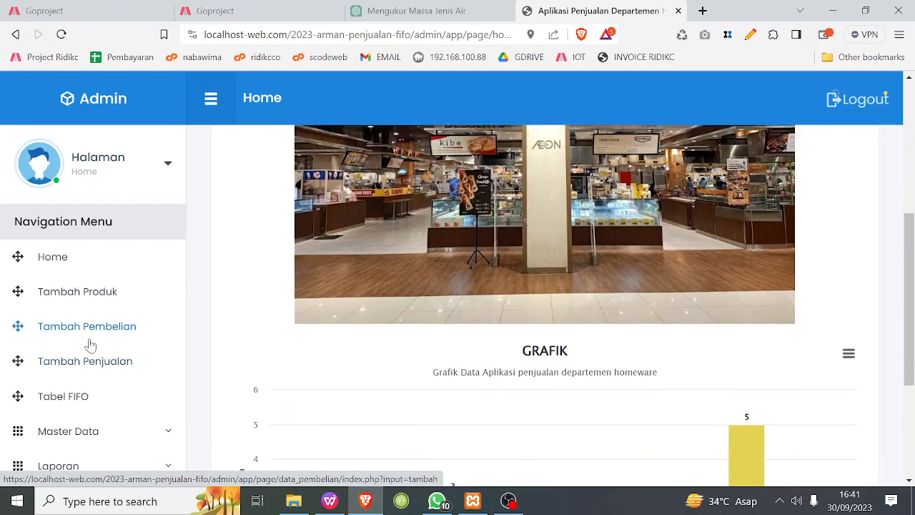
scroll(122, 347, "down", 1)
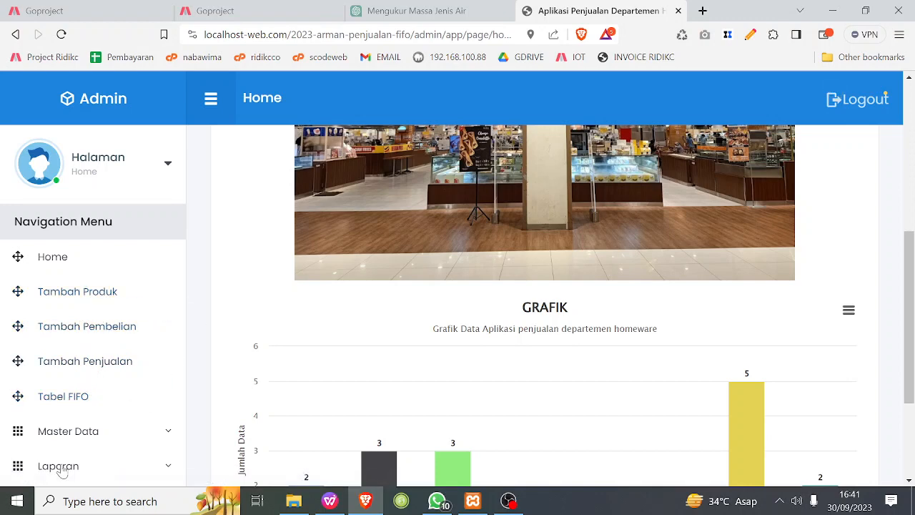
Open the Data Admin list from the master data and dismiss the translation prompt.
left_click(86, 432)
scroll(142, 395, "down", 2)
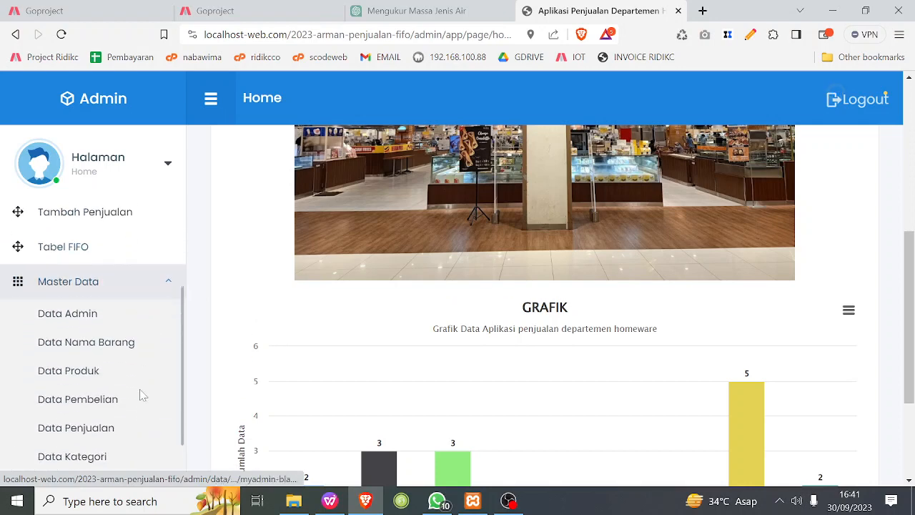
scroll(143, 395, "down", 2)
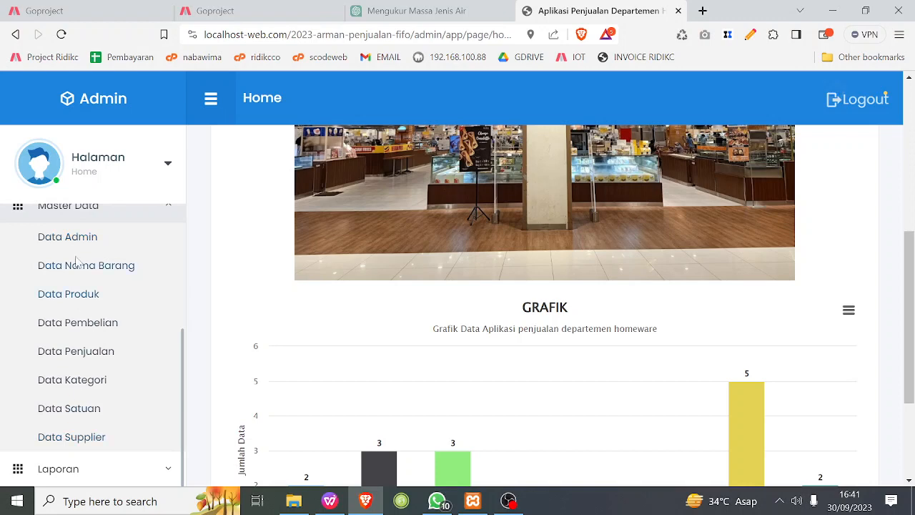
left_click(50, 237)
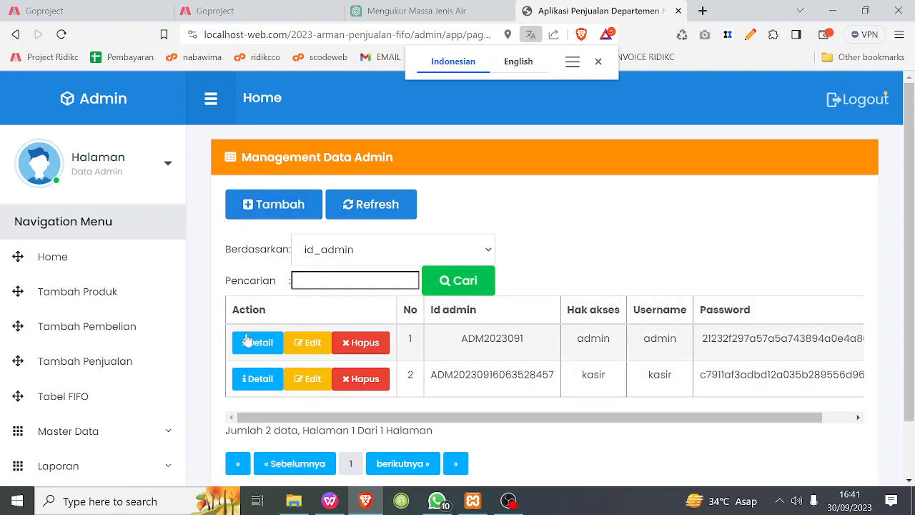
left_click(589, 222)
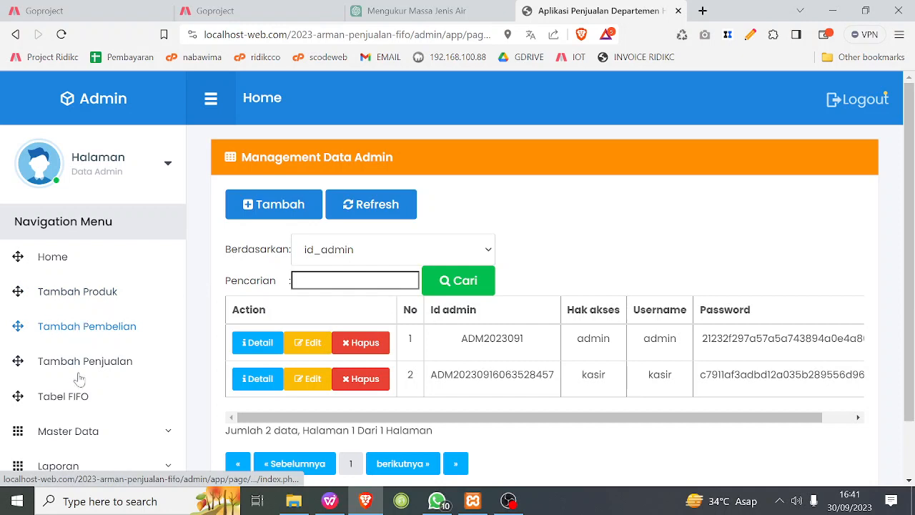
Open the Data Nama Barang list to view the registered item names.
left_click(76, 436)
scroll(114, 411, "down", 2)
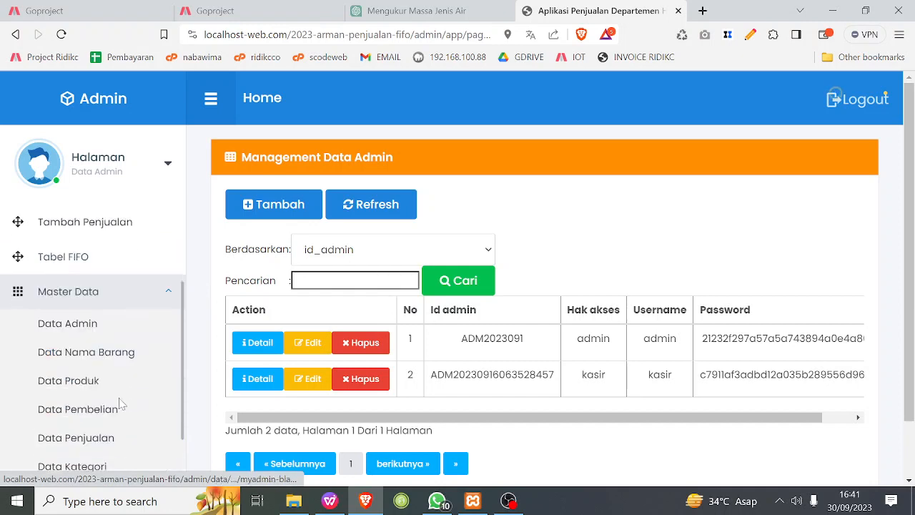
scroll(122, 405, "down", 1)
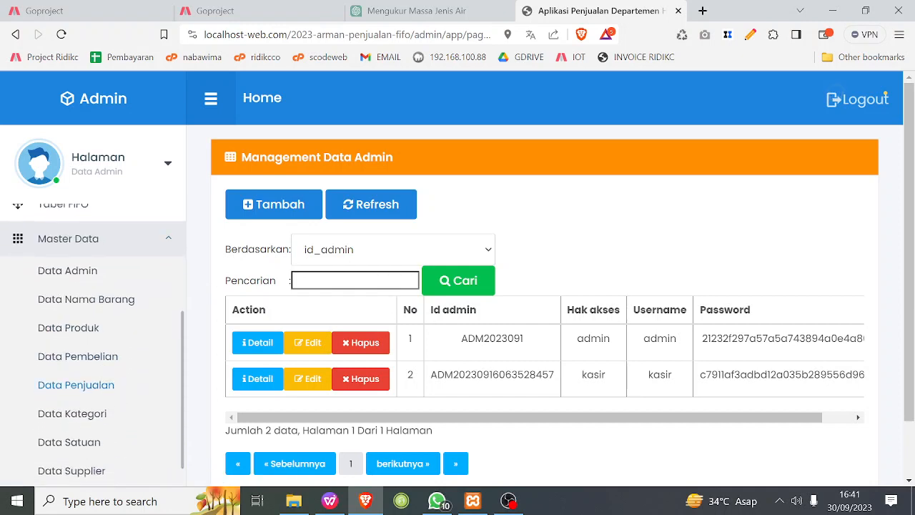
left_click(85, 298)
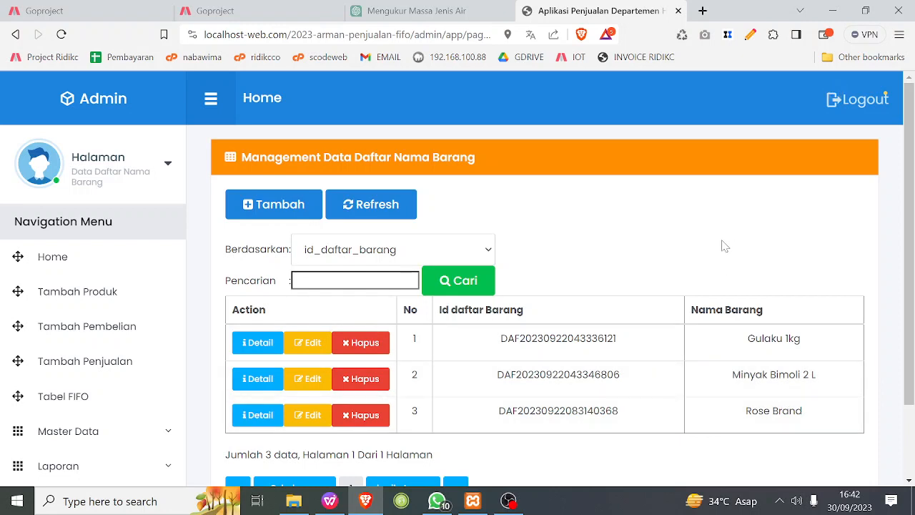
Open the Data Satuan list and look through all of its units of measure.
left_click(61, 444)
scroll(61, 444, "down", 3)
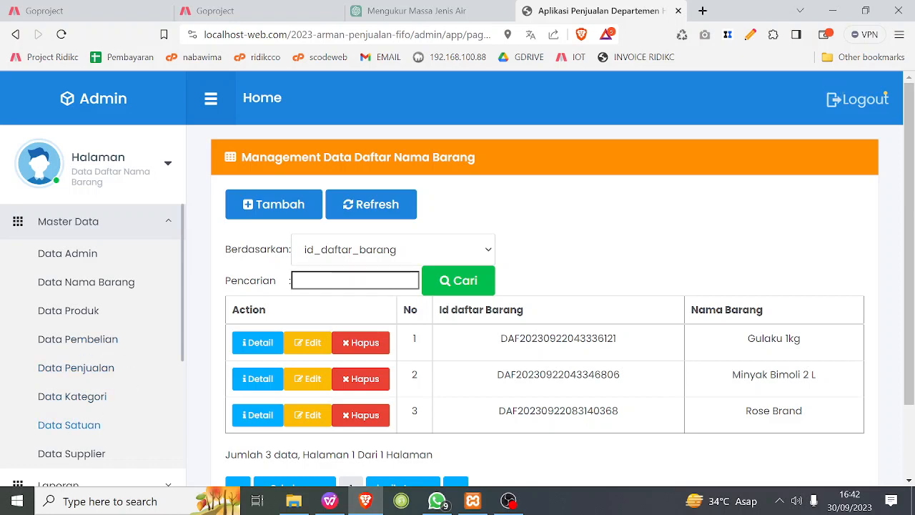
left_click(68, 424)
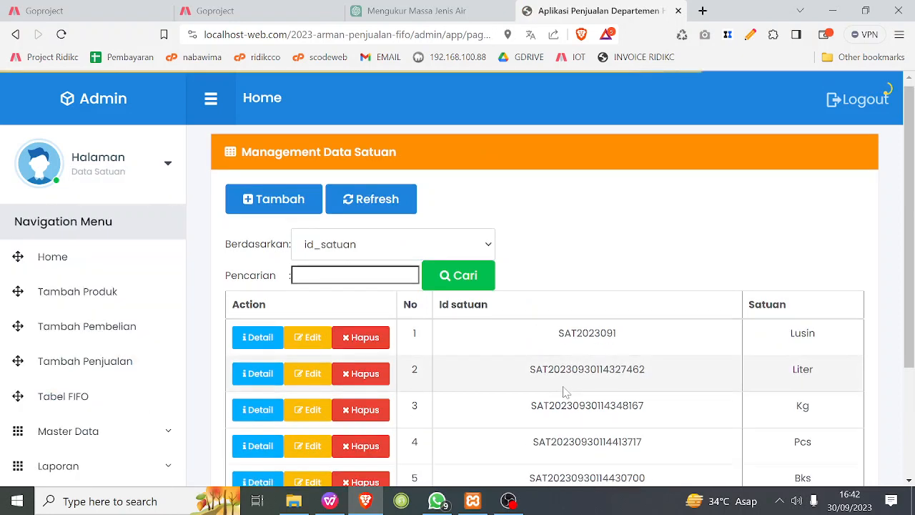
scroll(566, 391, "down", 2)
scroll(647, 314, "up", 1)
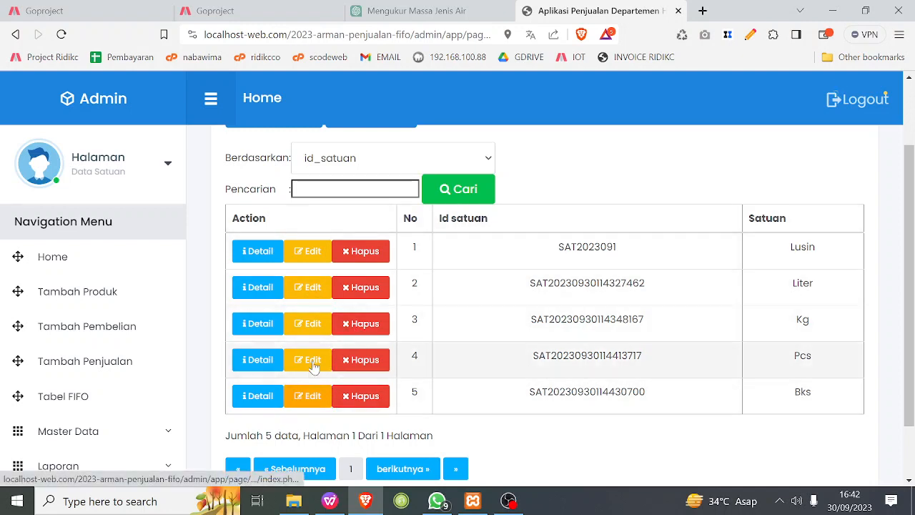
scroll(313, 365, "up", 2)
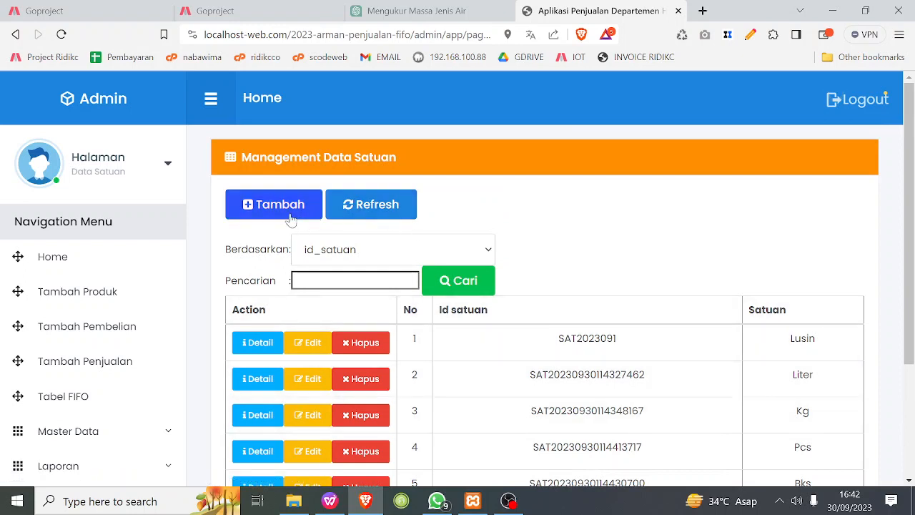
scroll(153, 411, "down", 1)
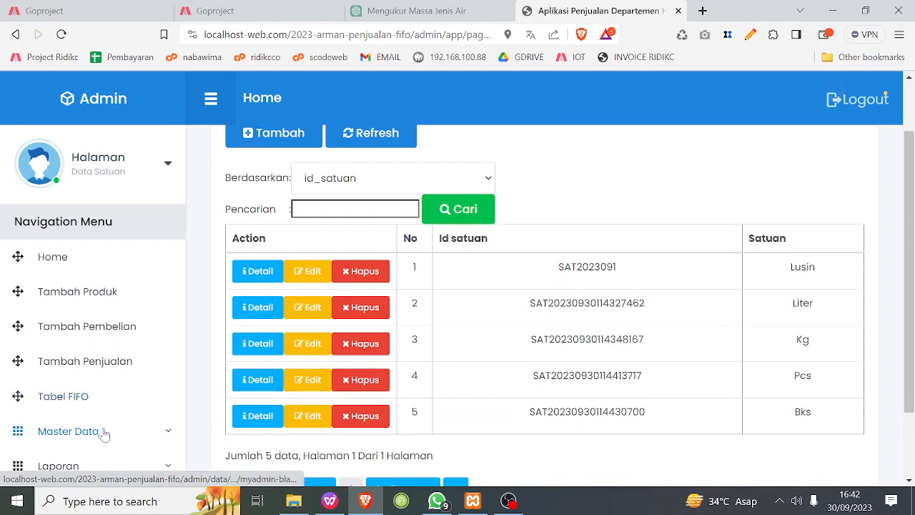
Open the Data Kategori list and examine the category names by highlighting them one after another.
left_click(104, 432)
scroll(114, 421, "down", 3)
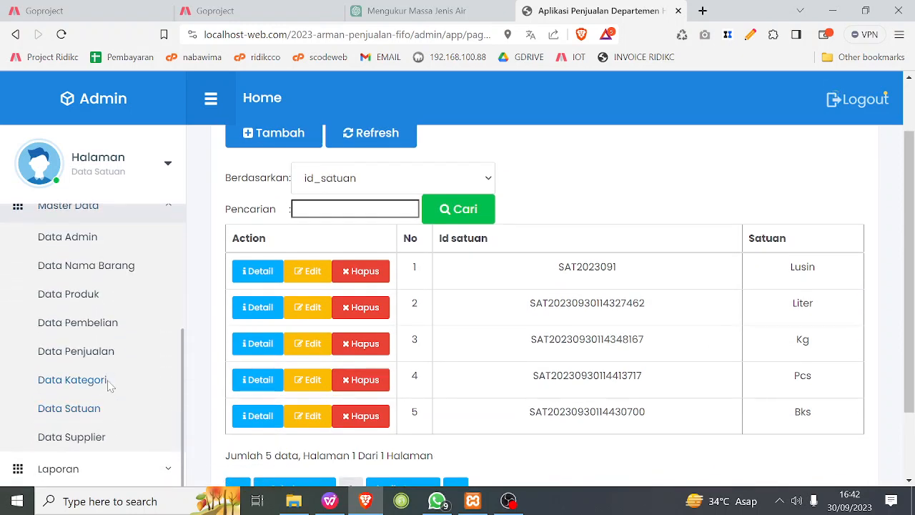
left_click(109, 384)
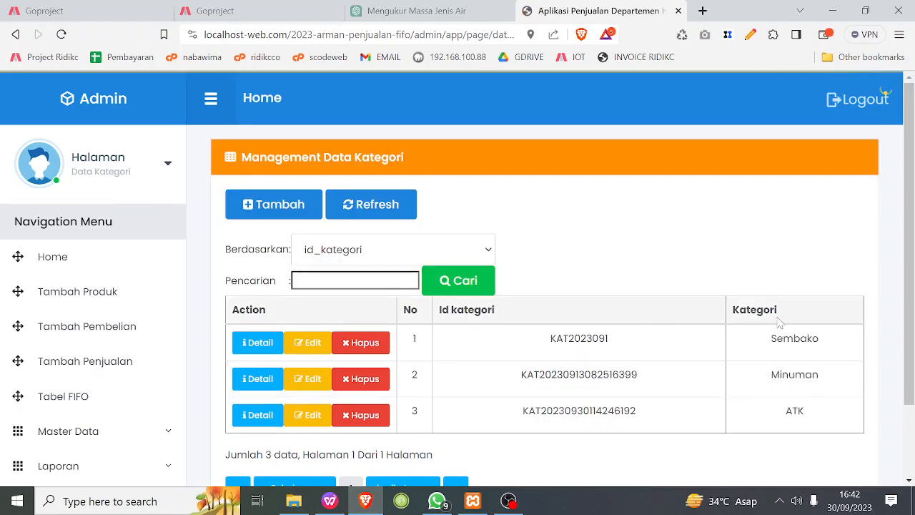
left_click_drag(772, 351, 835, 351)
left_click_drag(771, 383, 845, 388)
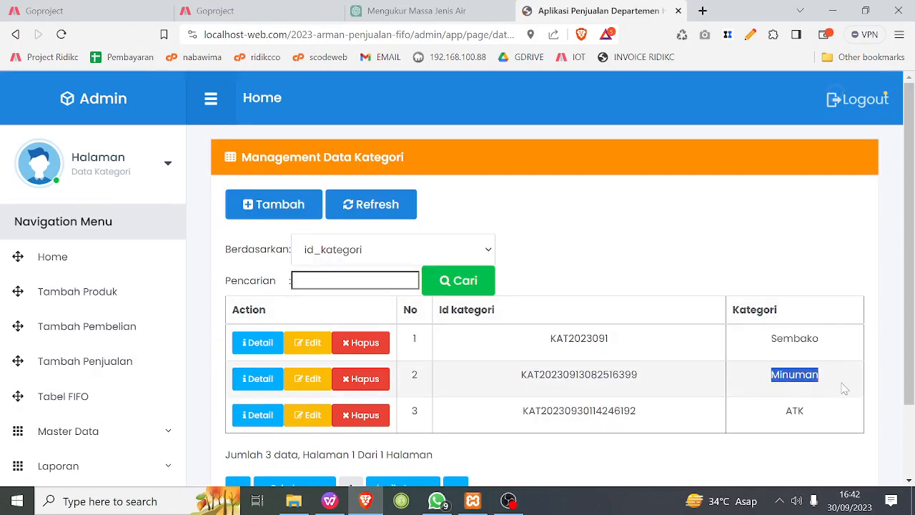
left_click_drag(781, 420, 800, 429)
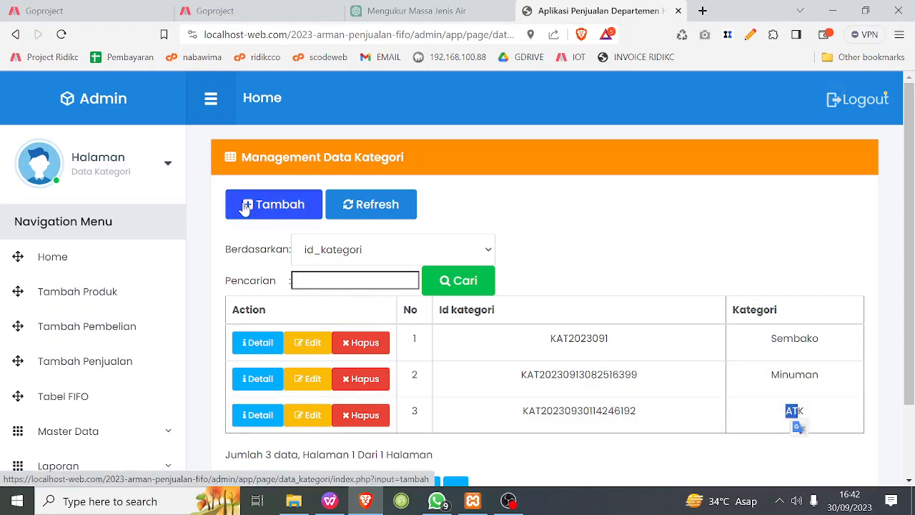
left_click(592, 247)
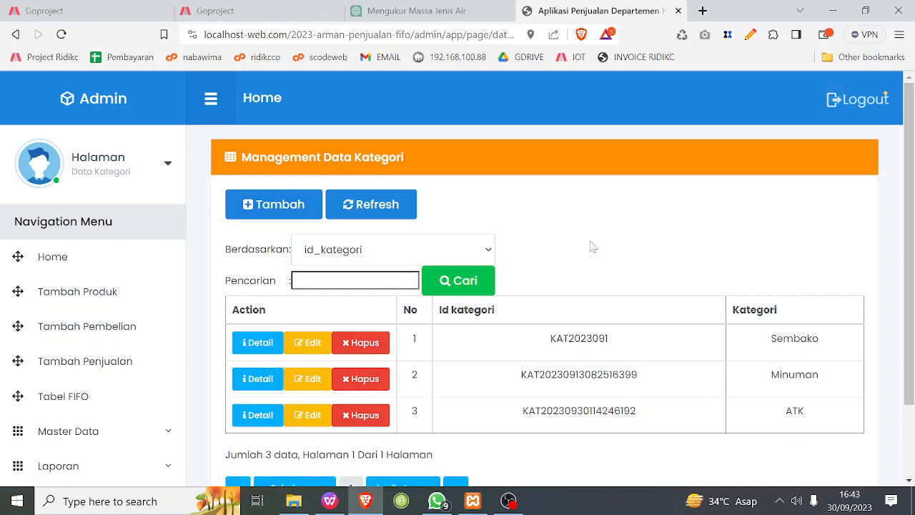
Open the Data Supplier list and look across all columns of the supplier table.
left_click(79, 431)
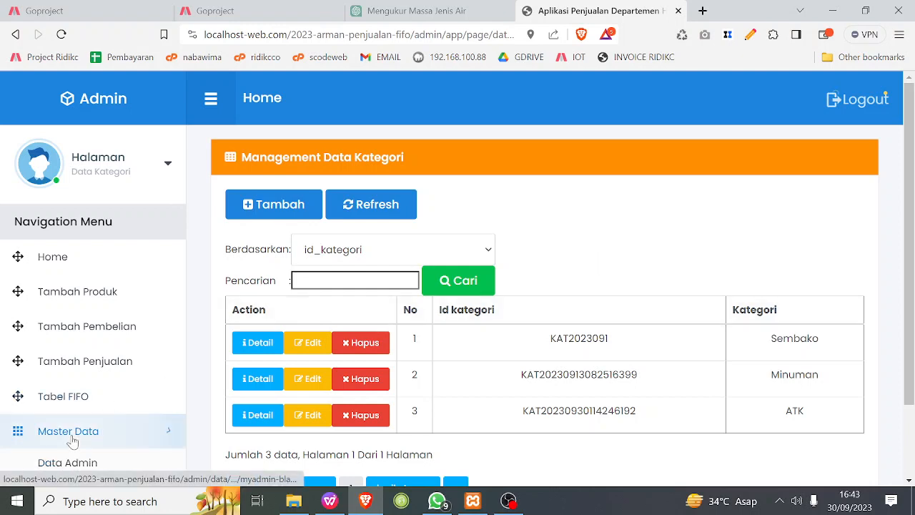
scroll(88, 425, "down", 3)
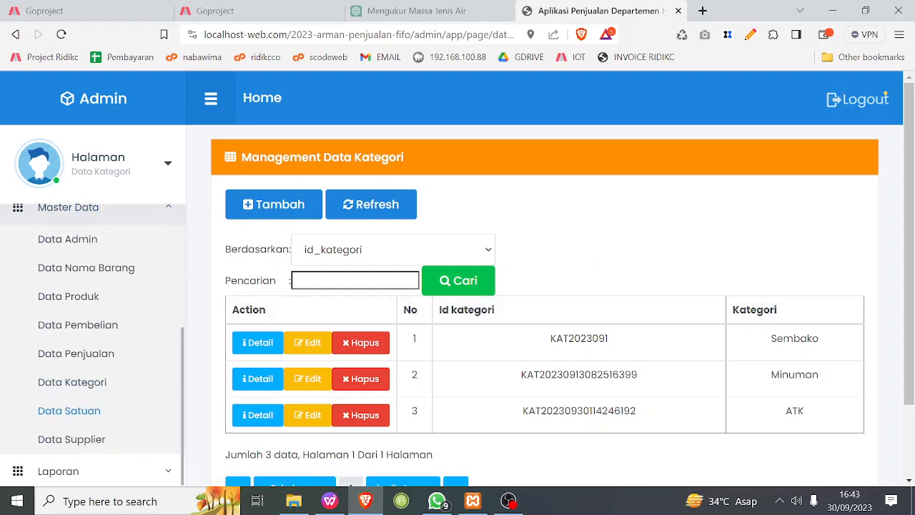
left_click(95, 434)
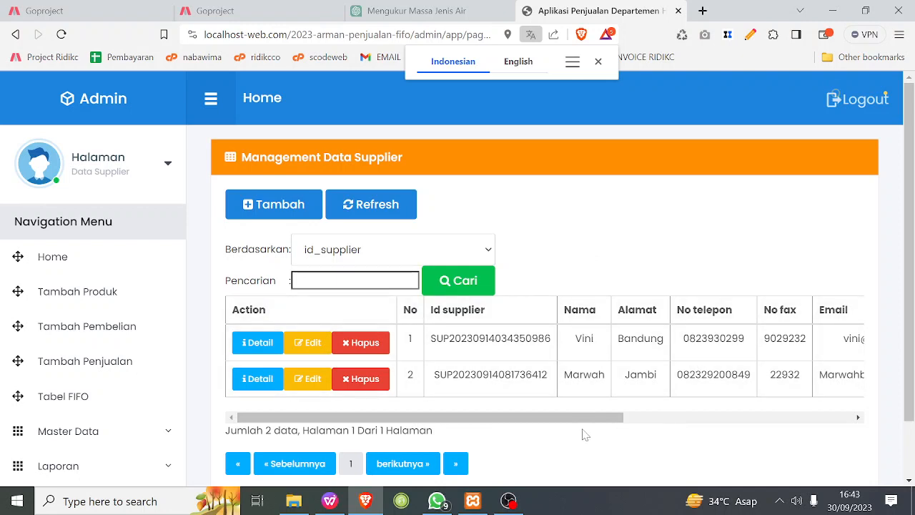
left_click_drag(586, 419, 795, 419)
left_click_drag(623, 418, 496, 403)
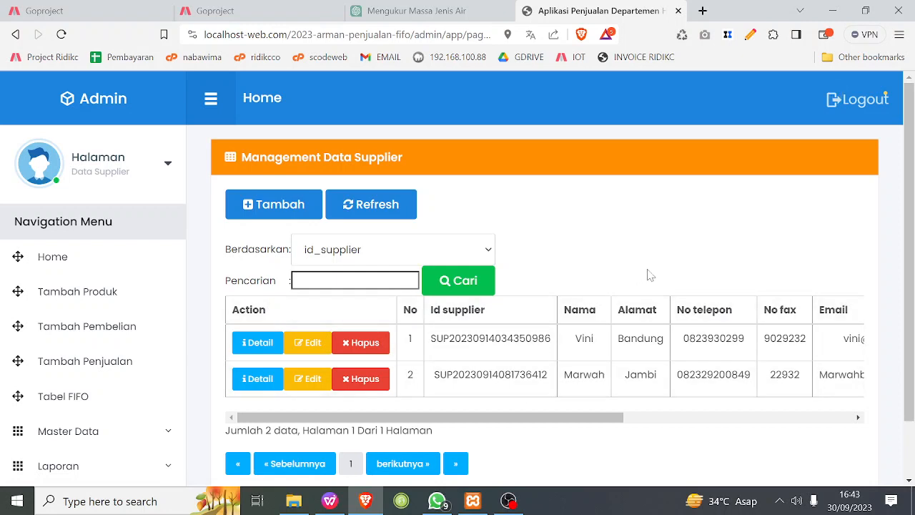
Open the Tambah Pembelian form and look over its entry fields, item table and payment section.
left_click(128, 432)
scroll(102, 379, "down", 3)
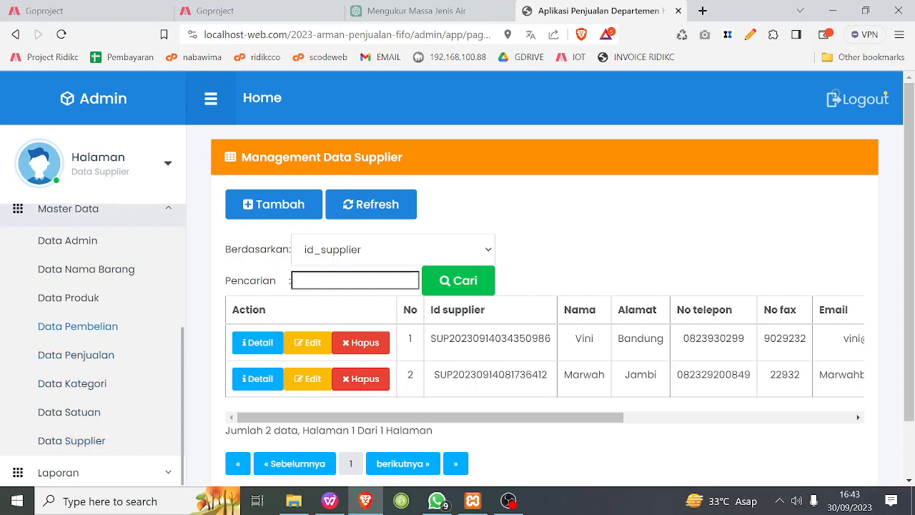
scroll(100, 355, "up", 1)
scroll(78, 307, "up", 2)
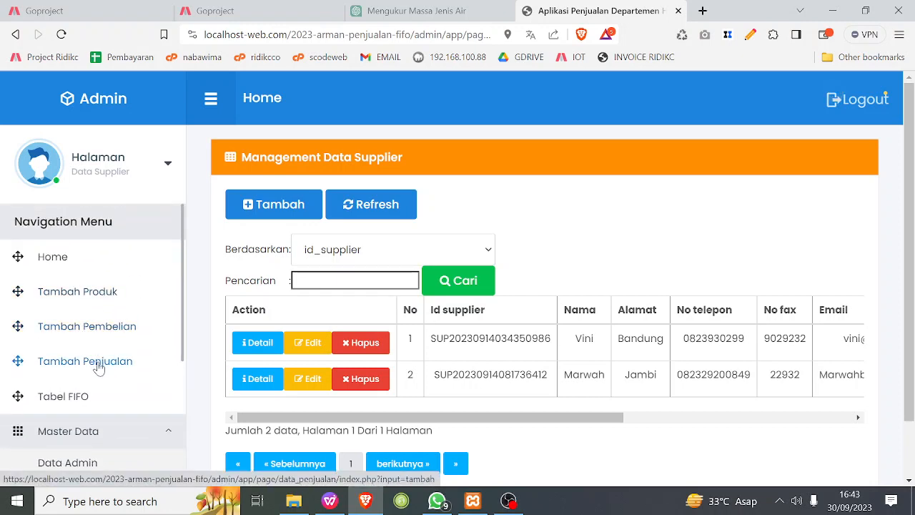
left_click(92, 326)
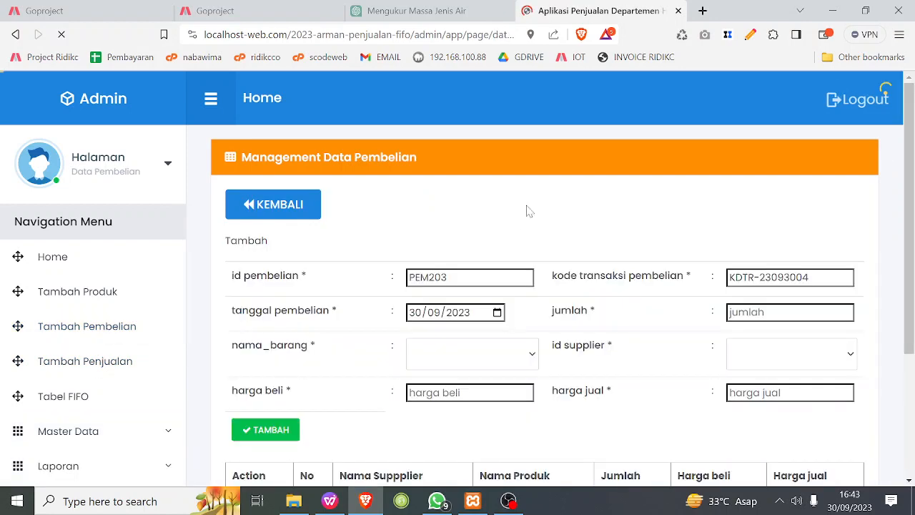
scroll(218, 334, "down", 1)
scroll(214, 343, "down", 2)
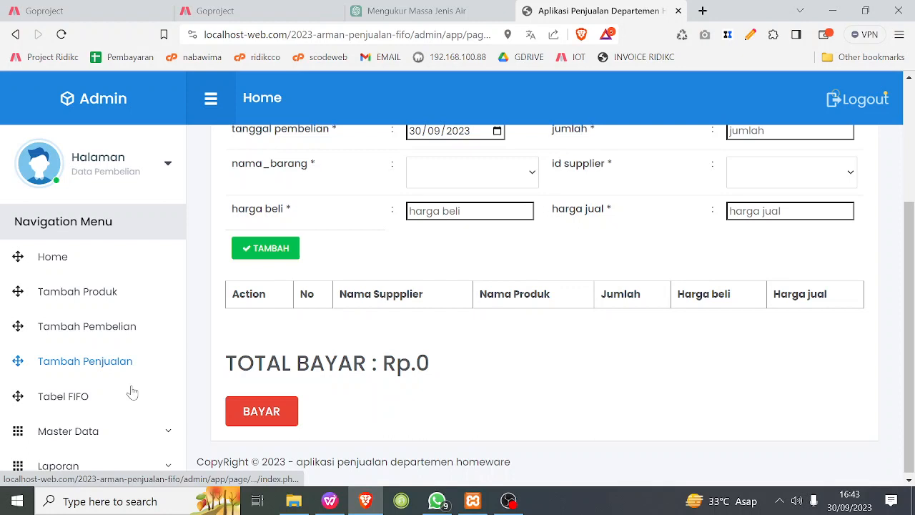
Open the Data Pembelian list, look across its columns, and view its form for adding a purchase before returning to the list.
left_click(107, 430)
scroll(72, 358, "down", 2)
left_click(72, 345)
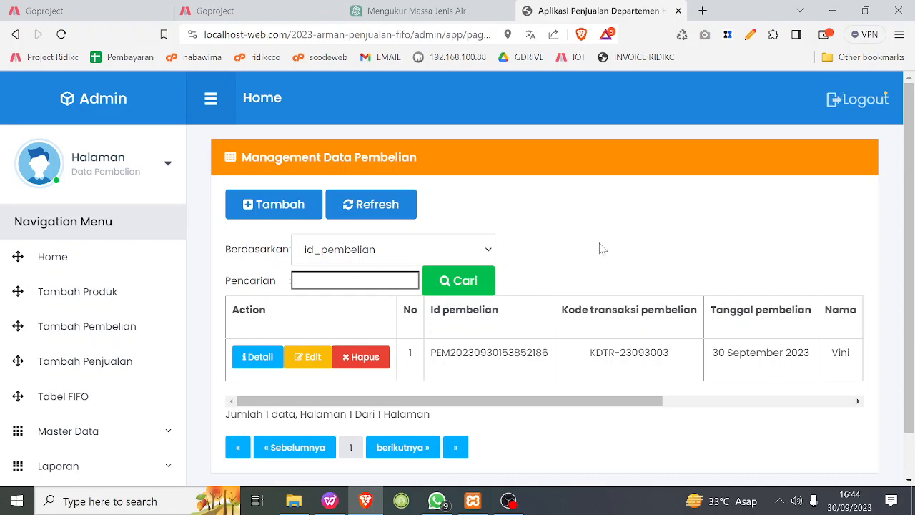
left_click_drag(506, 402, 317, 435)
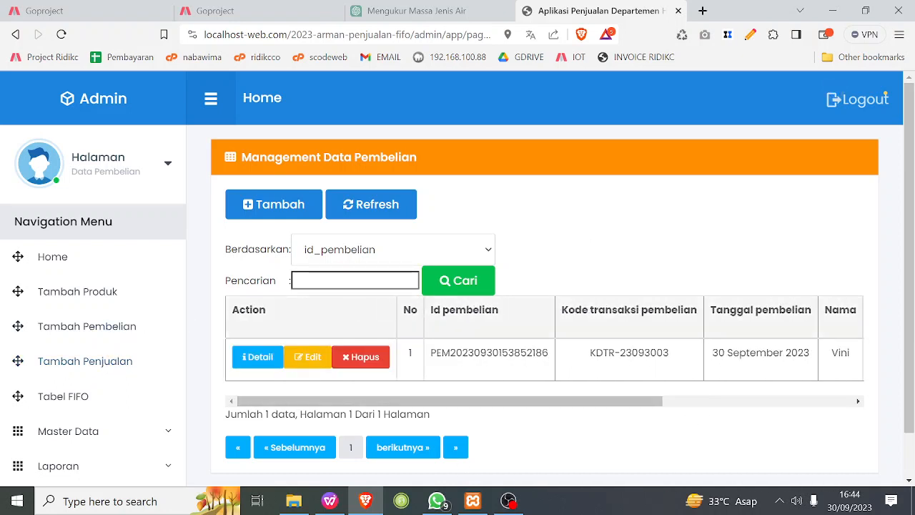
left_click(262, 206)
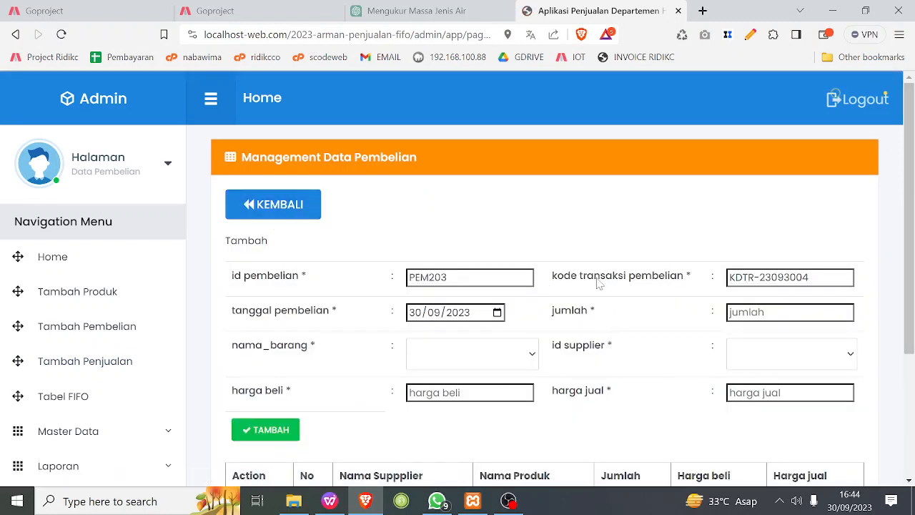
left_click(252, 205)
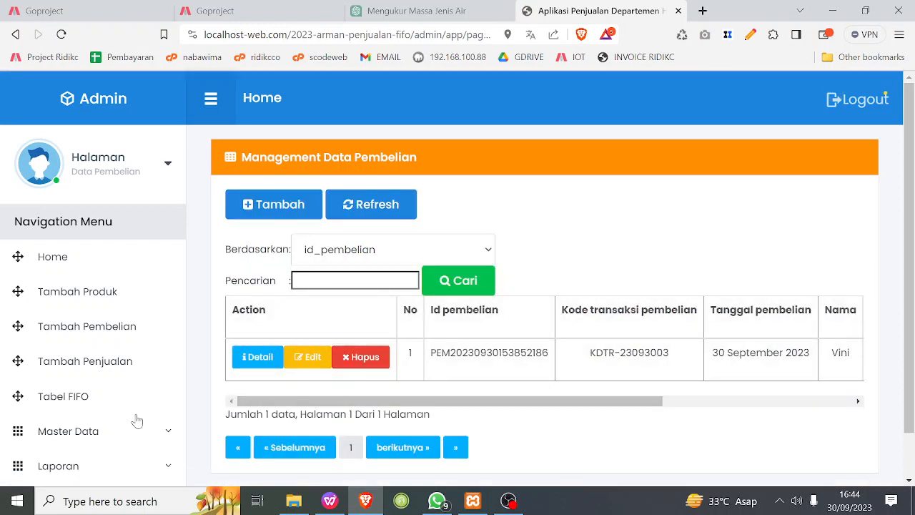
Open the Data Penjualan list from the master data and look over its columns.
left_click(111, 432)
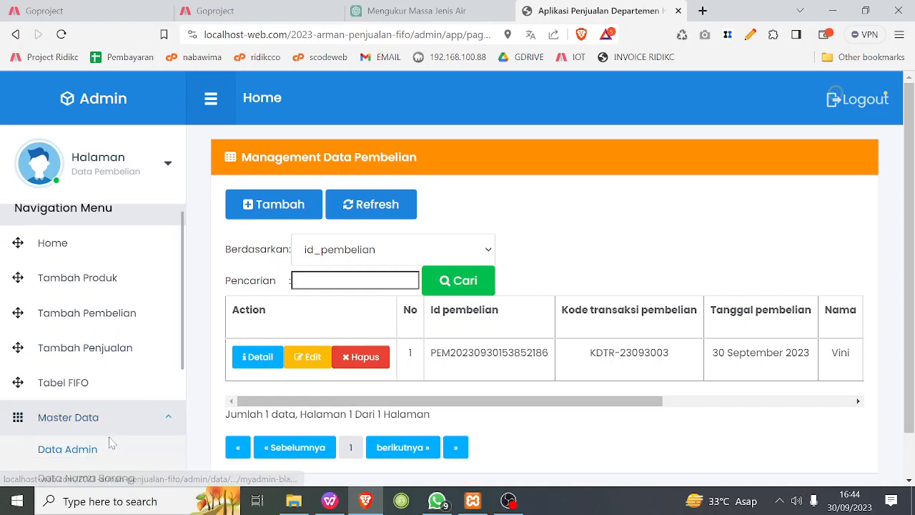
scroll(107, 429, "down", 3)
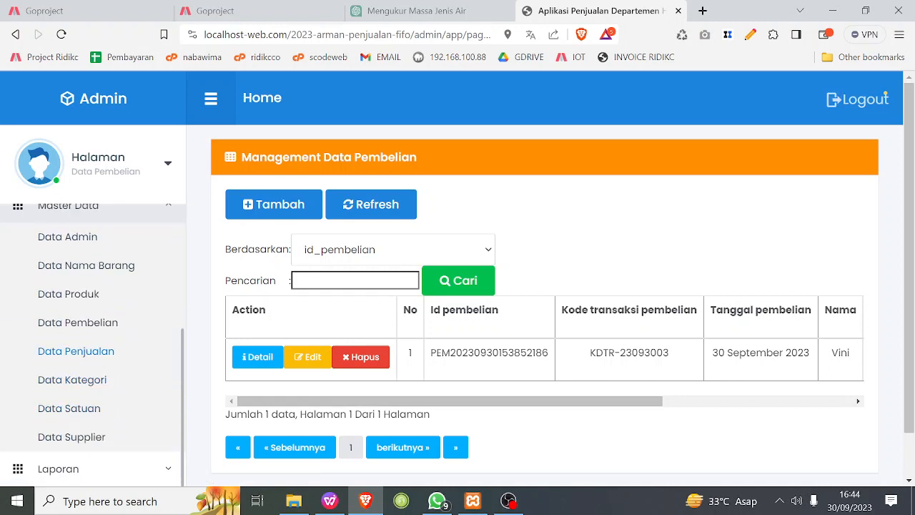
left_click(76, 351)
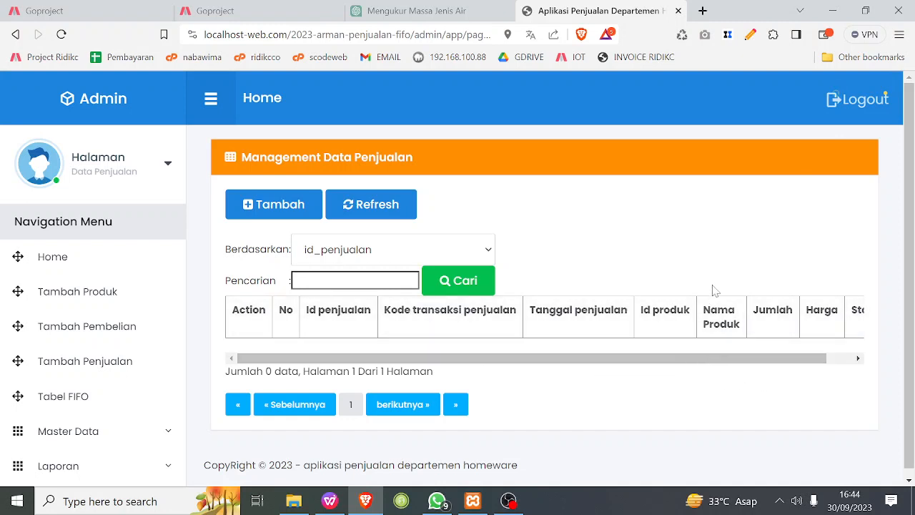
Open the Tabel FIFO page and examine the Terjual and Sisa quantities by highlighting each one.
left_click(102, 409)
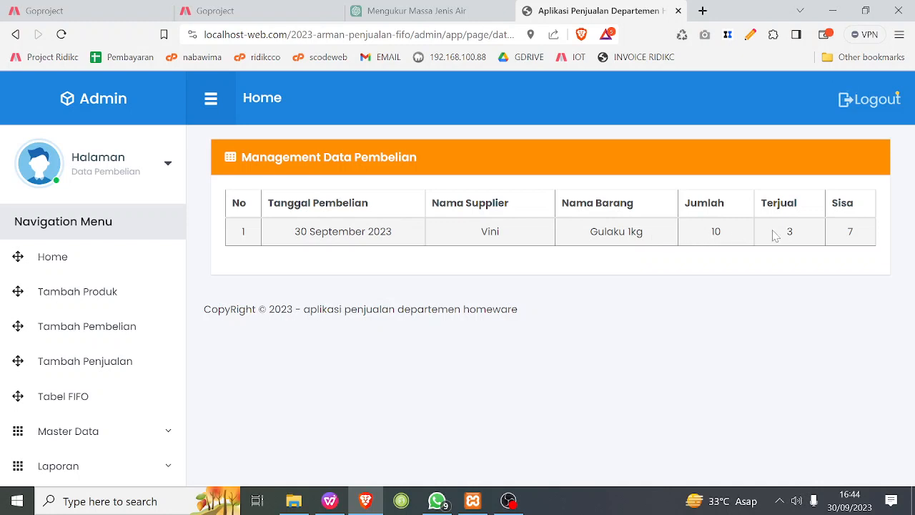
double_click(795, 235)
double_click(860, 234)
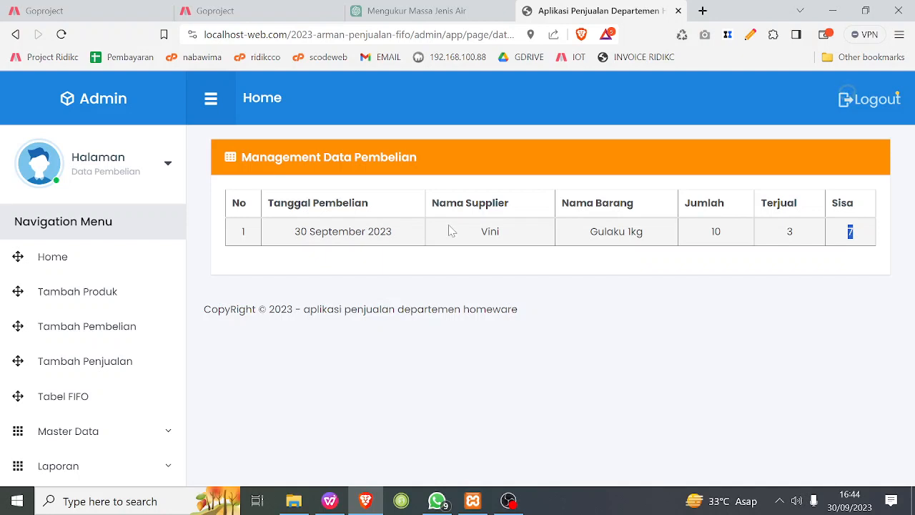
Start a new product record with the second listed supplier and Gulaku 1kg as the item name.
left_click(75, 296)
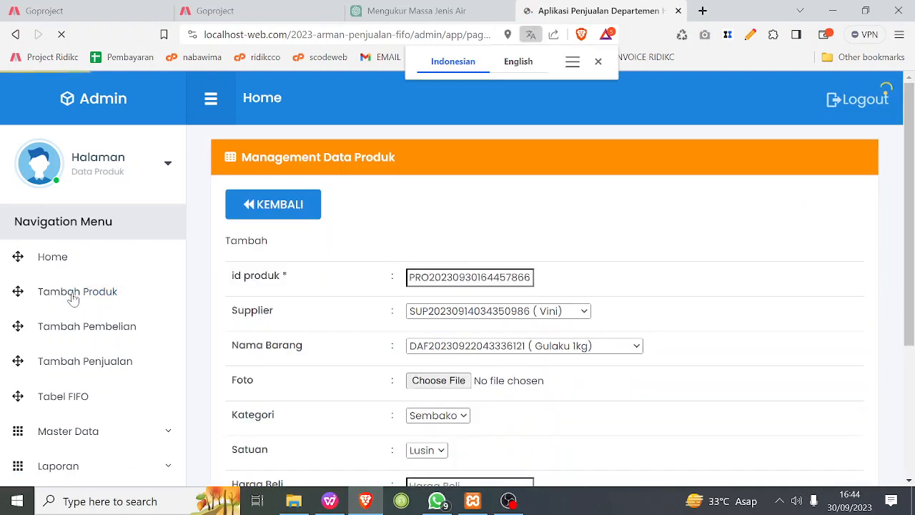
left_click(572, 315)
left_click(547, 342)
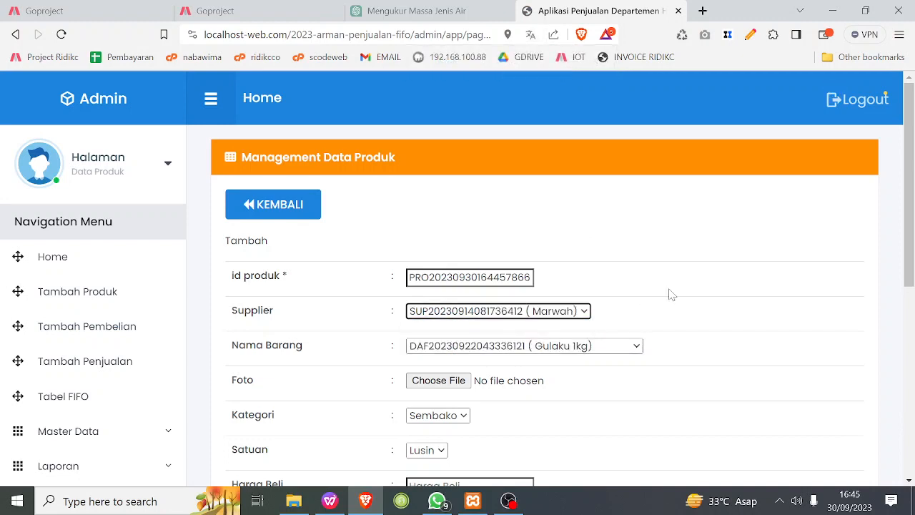
left_click(533, 348)
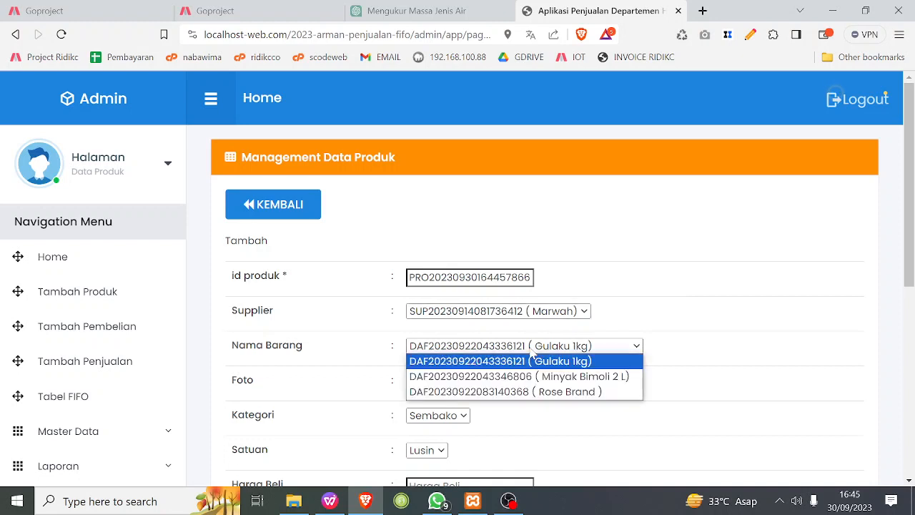
left_click(531, 361)
Attach the GULAKU image from Downloads as the product photo and set the unit to Kg.
scroll(668, 351, "down", 1)
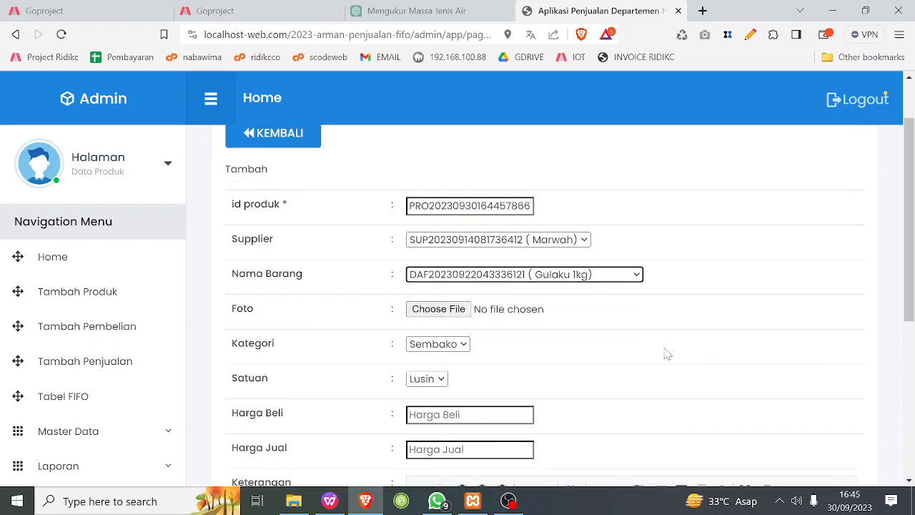
left_click(437, 310)
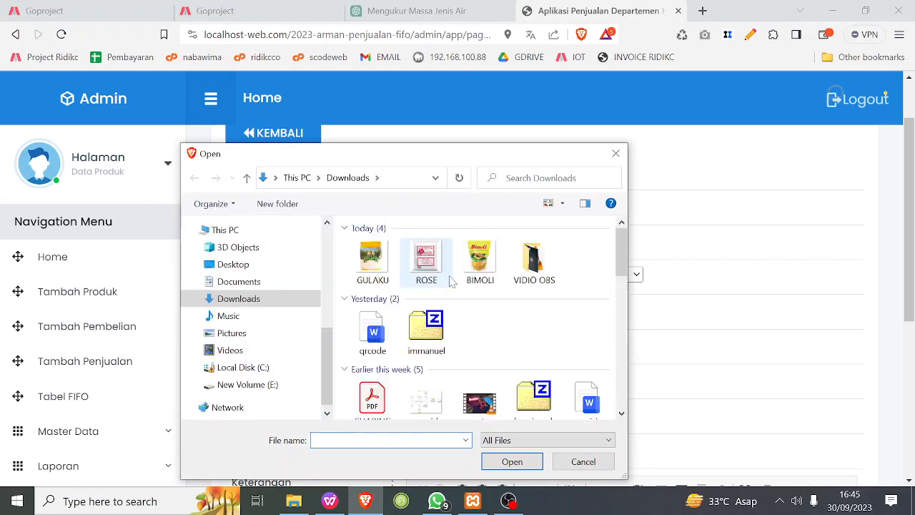
left_click(372, 261)
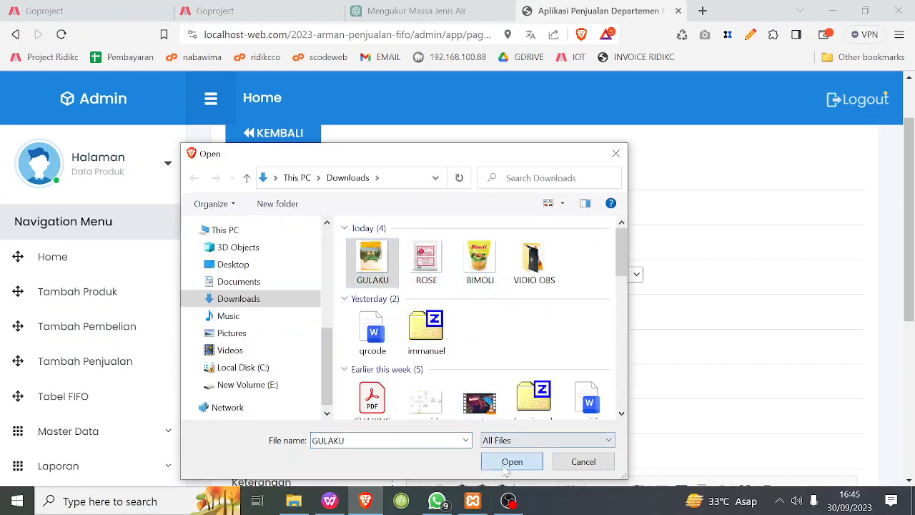
left_click(510, 461)
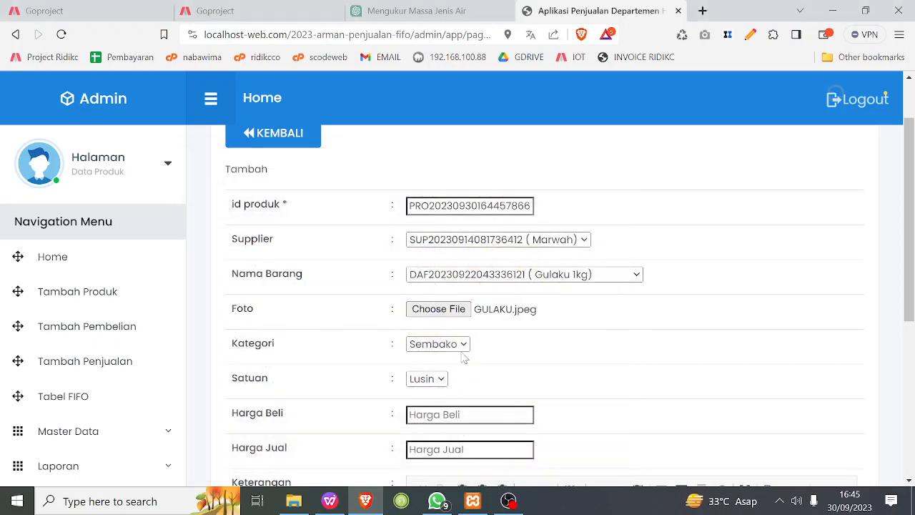
left_click(433, 384)
left_click(425, 429)
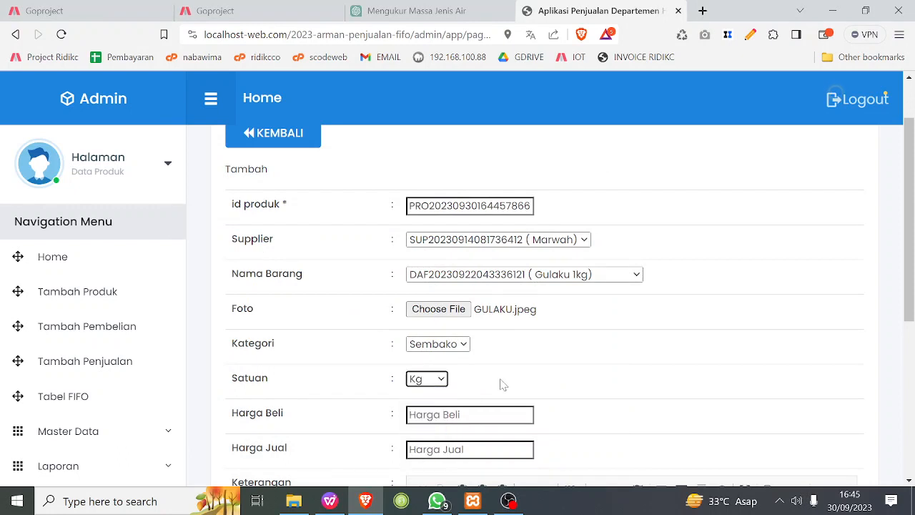
Set the product's Harga Beli to 30000 and its Harga Jual to 32000.
scroll(502, 385, "down", 2)
left_click(470, 272)
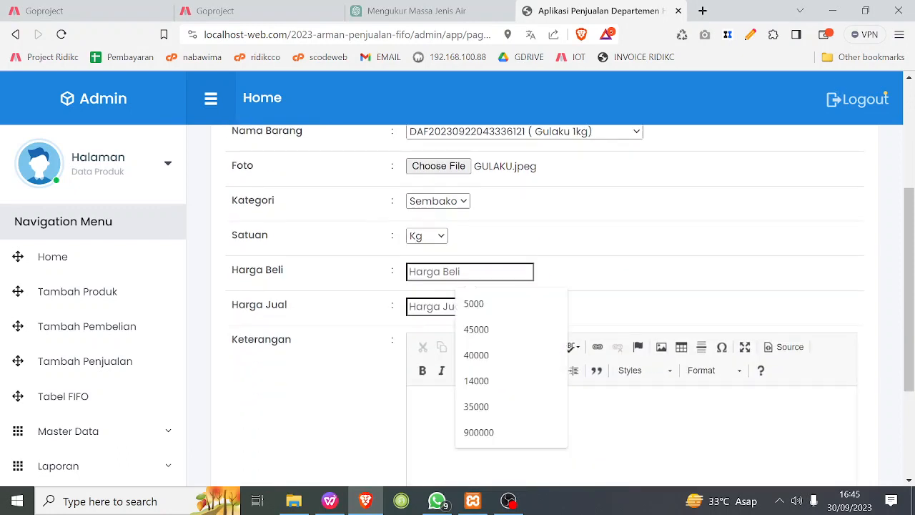
type("2")
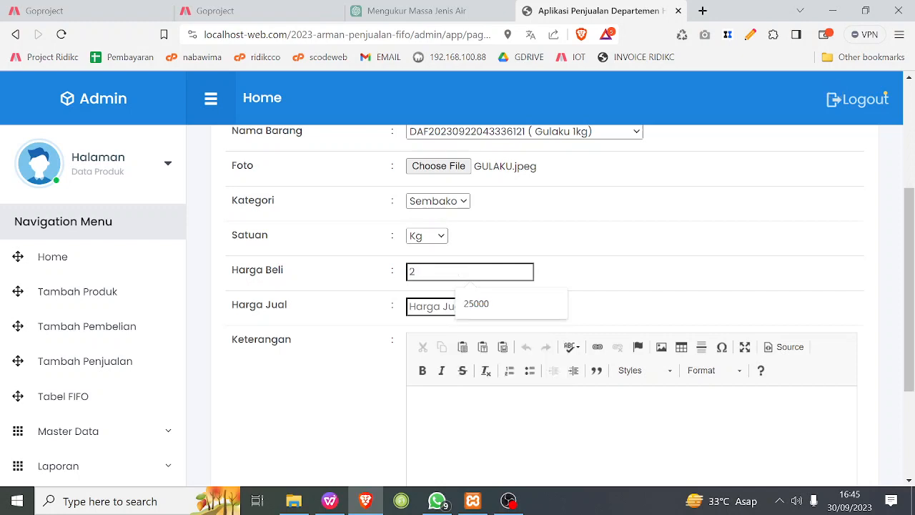
key("BackSpace")
type("3")
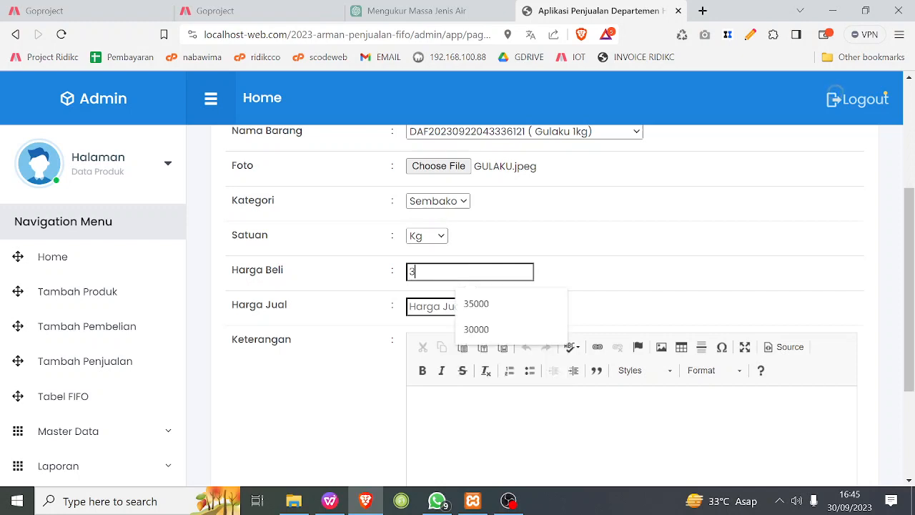
type("0000")
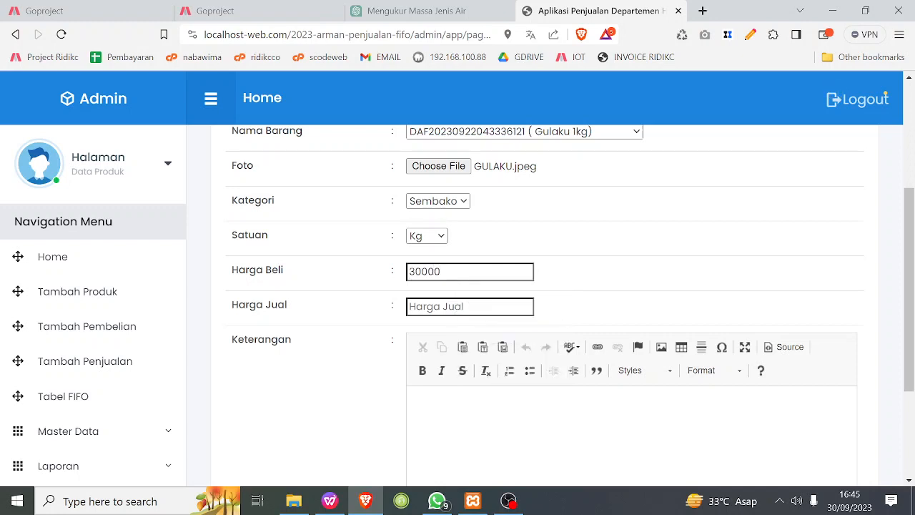
type("2")
key("BackSpace")
type("32000")
key("Tab")
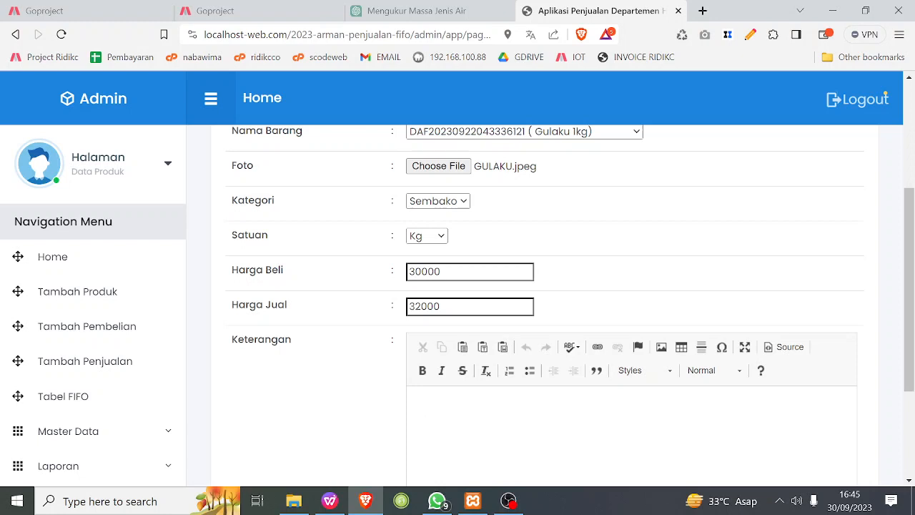
Enter "gulaku 1 kg" as the product's Keterangan and save the new product.
type("gulaku 1 kg")
scroll(555, 393, "down", 2)
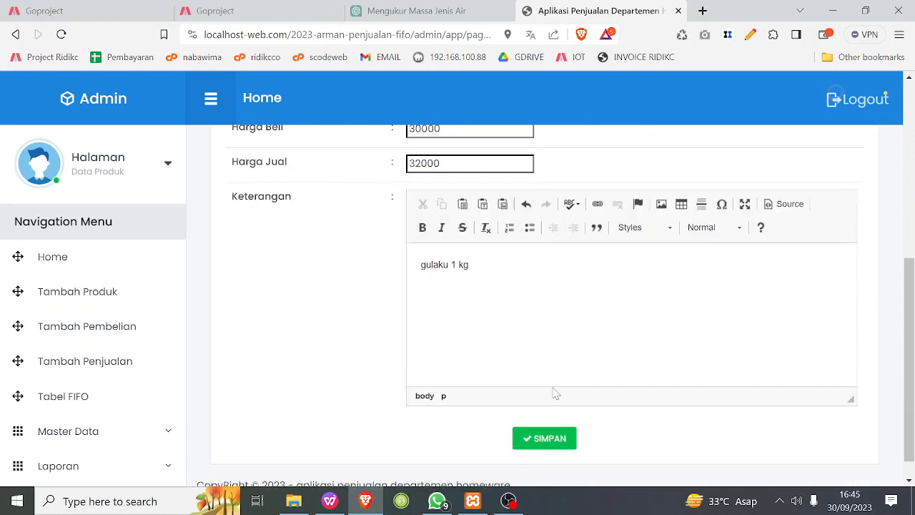
scroll(521, 306, "up", 1)
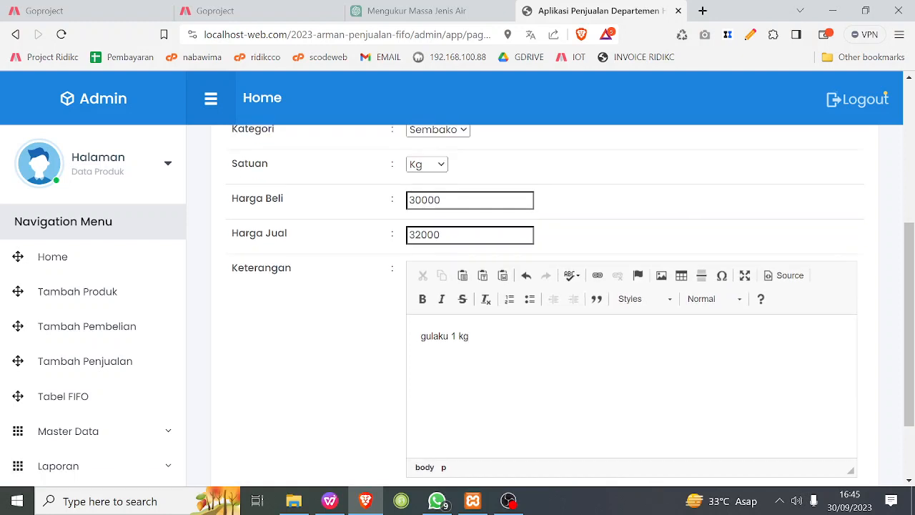
scroll(637, 272, "down", 1)
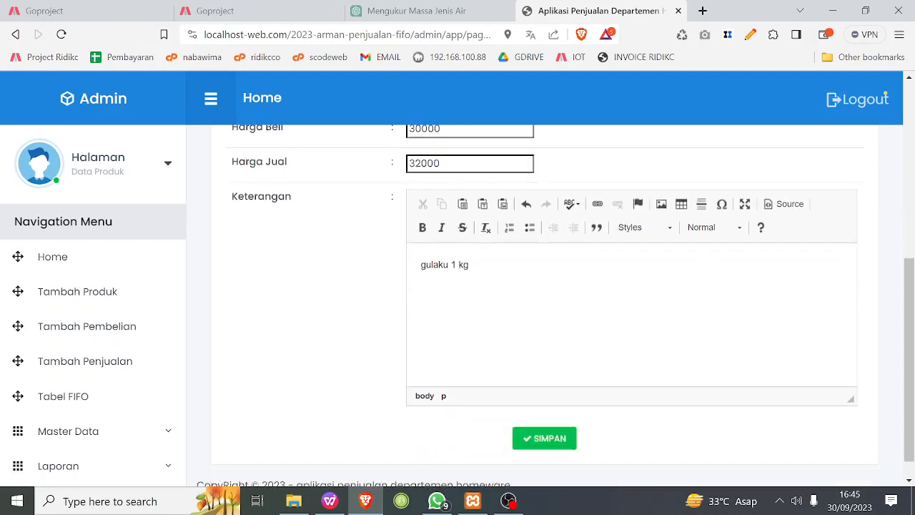
left_click(548, 445)
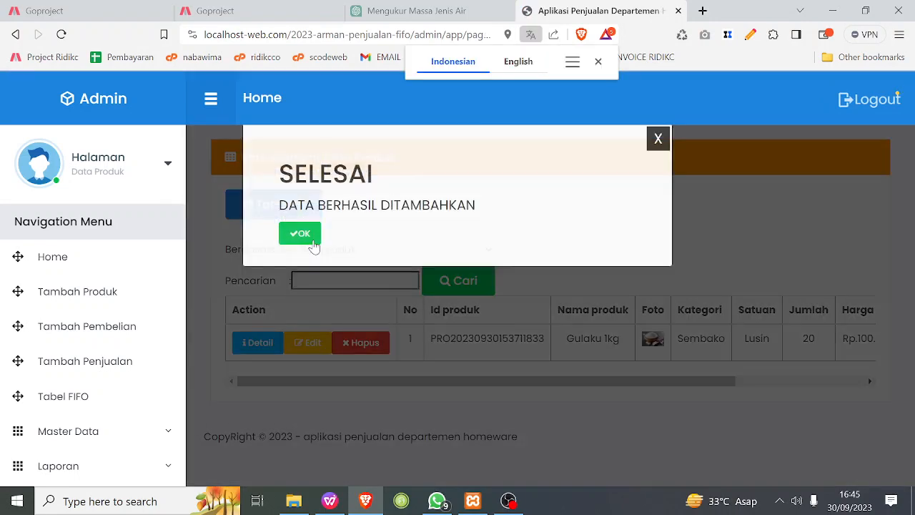
left_click(310, 242)
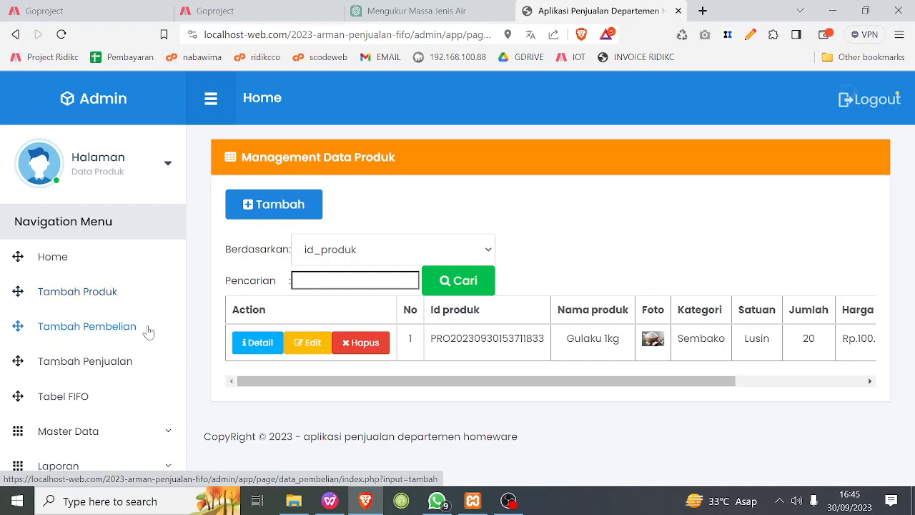
Start a new purchase of Gulaku 1kg from the second listed supplier with a jumlah of 100.
left_click(109, 329)
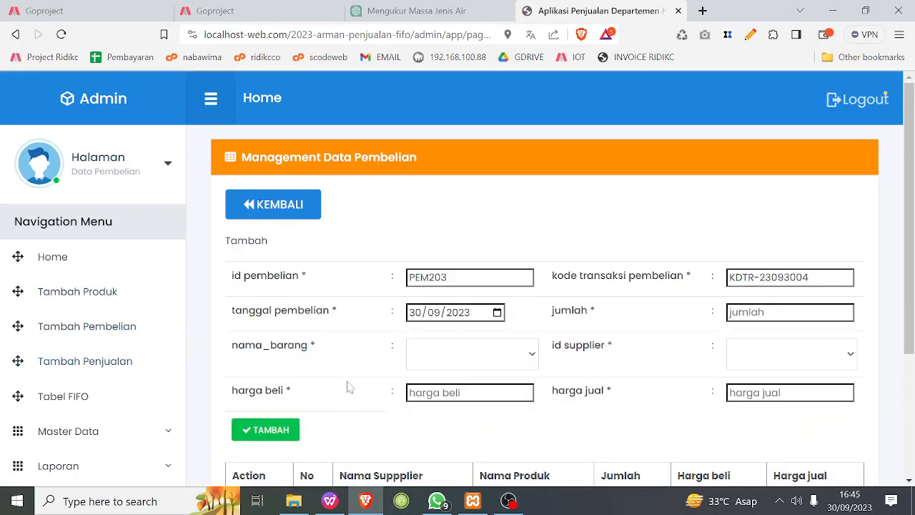
left_click(423, 360)
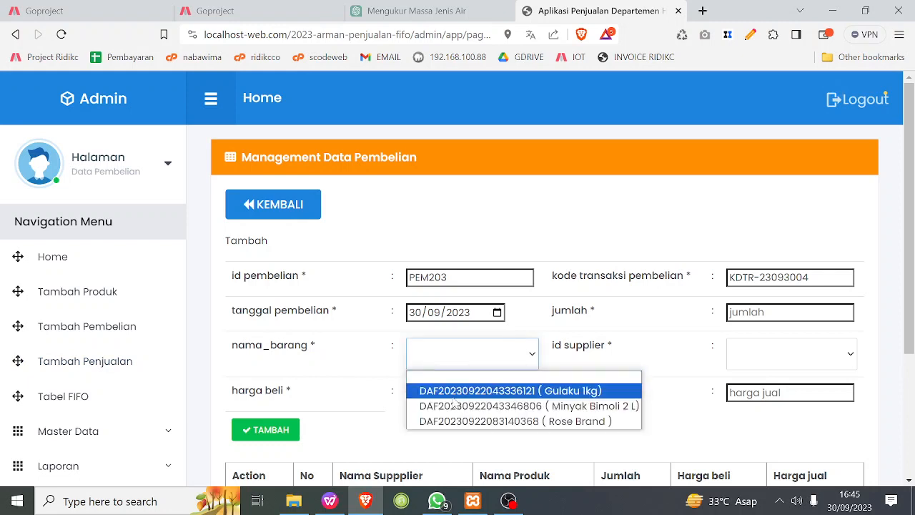
left_click(453, 392)
left_click(755, 353)
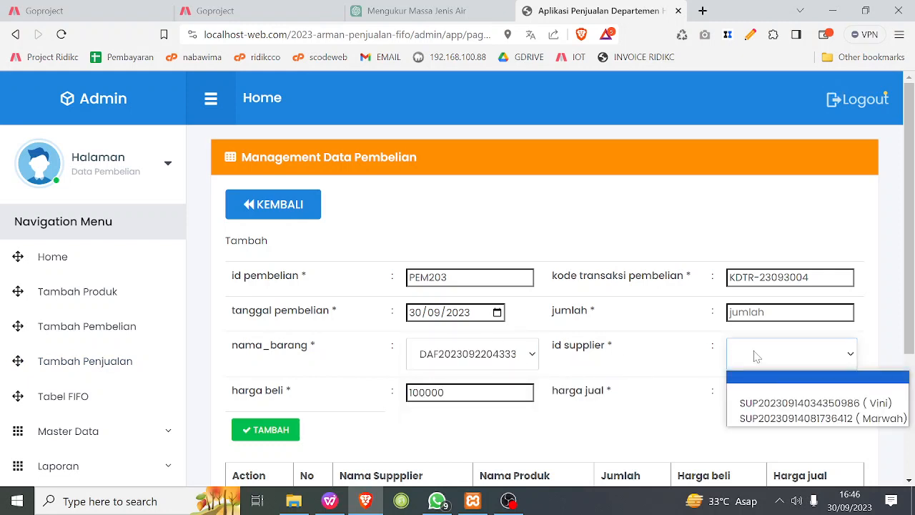
left_click(785, 418)
left_click(781, 312)
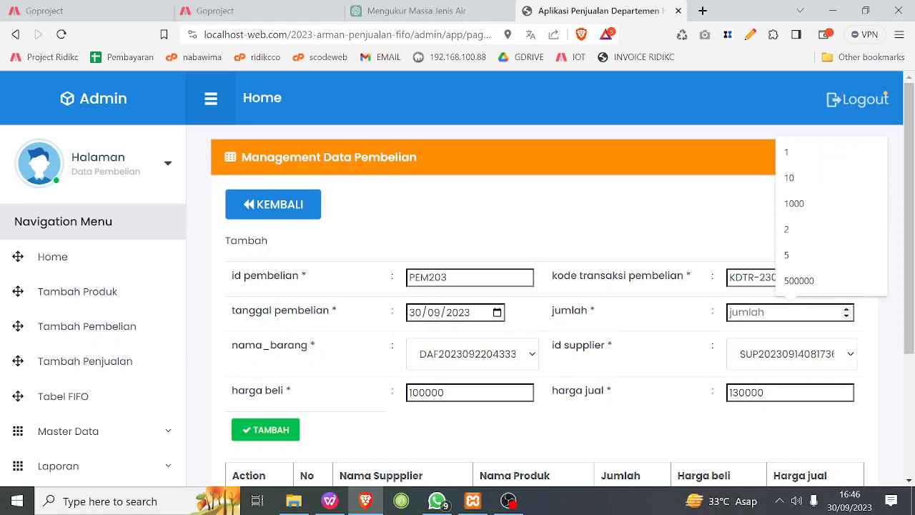
type("100")
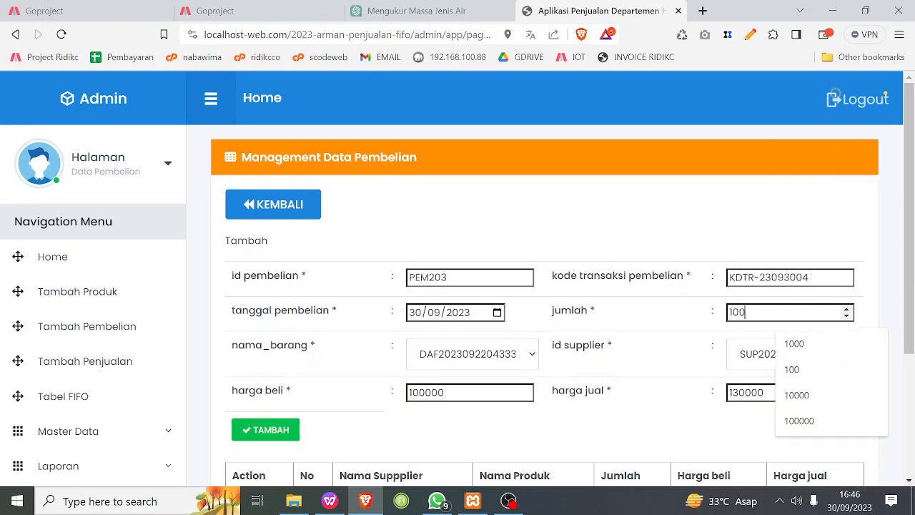
left_click(705, 190)
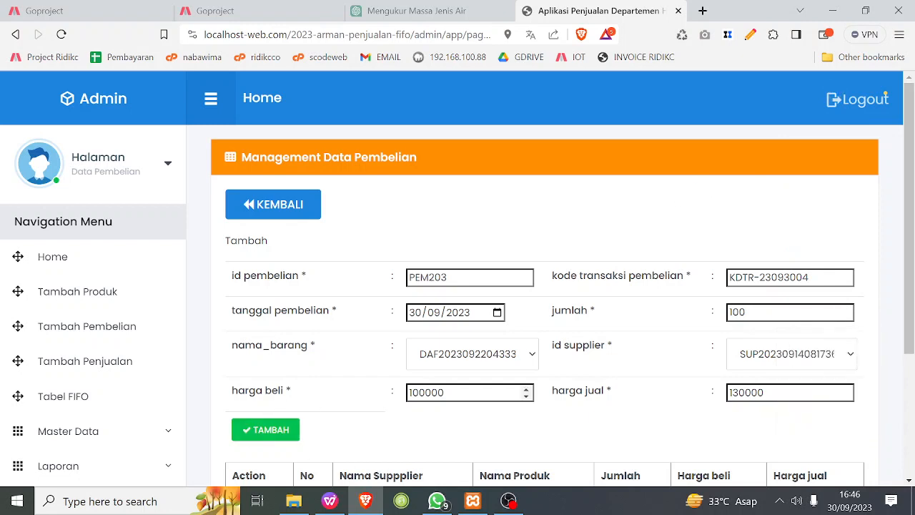
Examine the harga beli and harga jual fields filled in for the purchase item.
left_click_drag(593, 393, 601, 392)
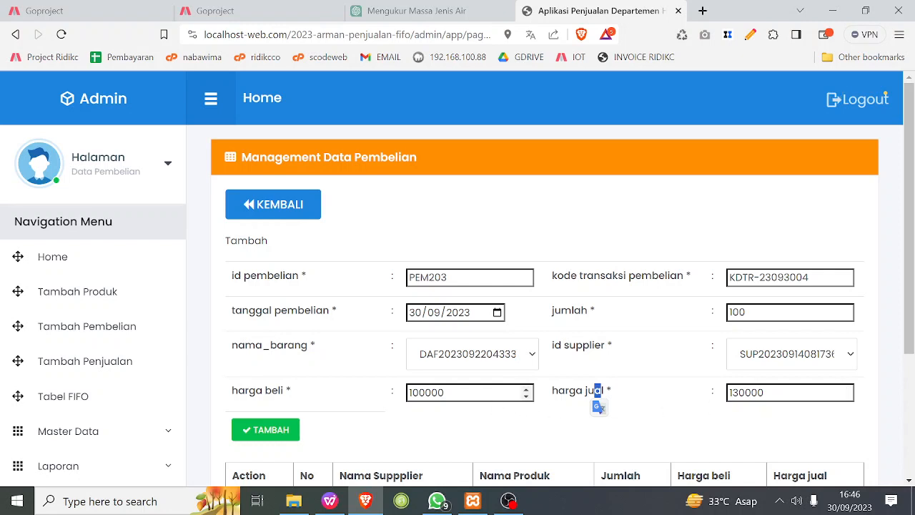
left_click(520, 392)
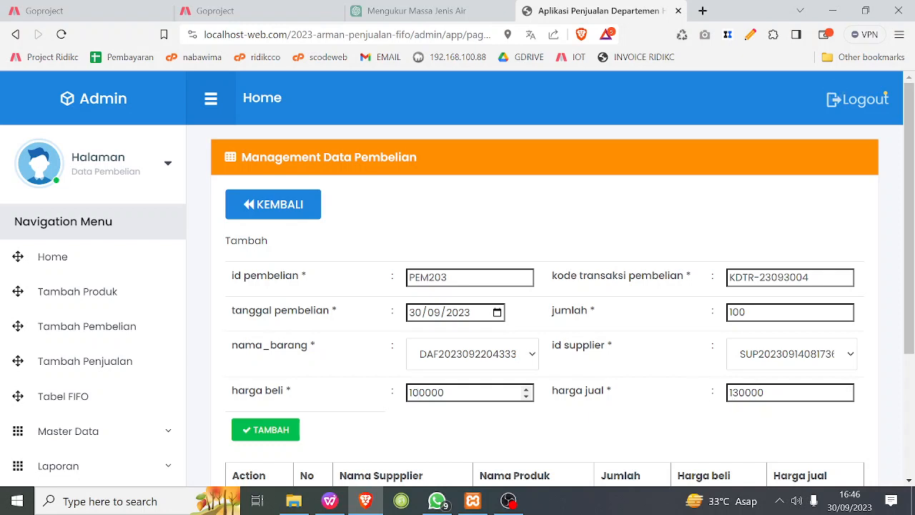
left_click(617, 430)
Try Minyak Bimoli 2 L as the purchase item and switch the selection back to Gulaku 1kg.
left_click(501, 368)
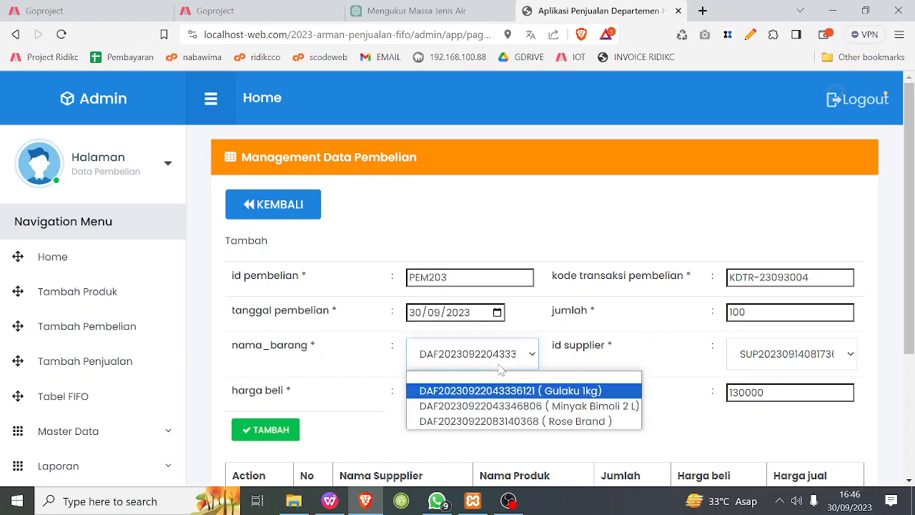
left_click(502, 408)
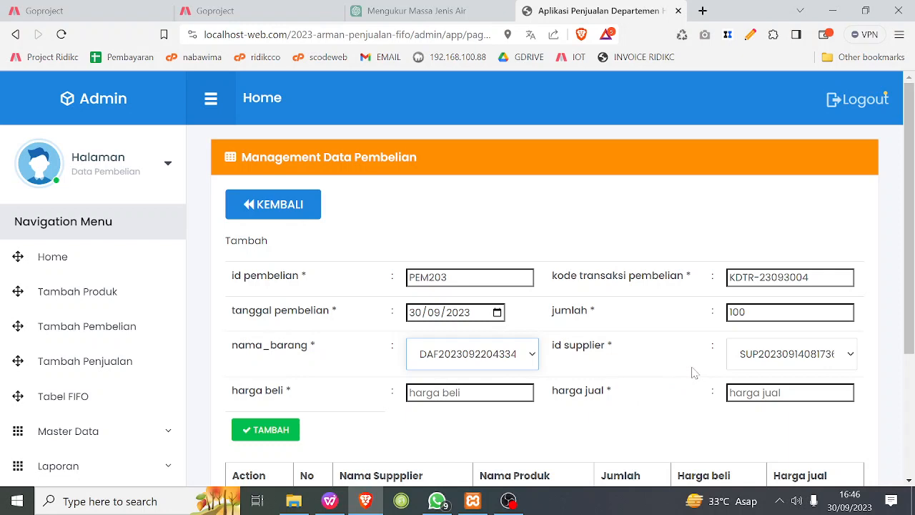
left_click(498, 363)
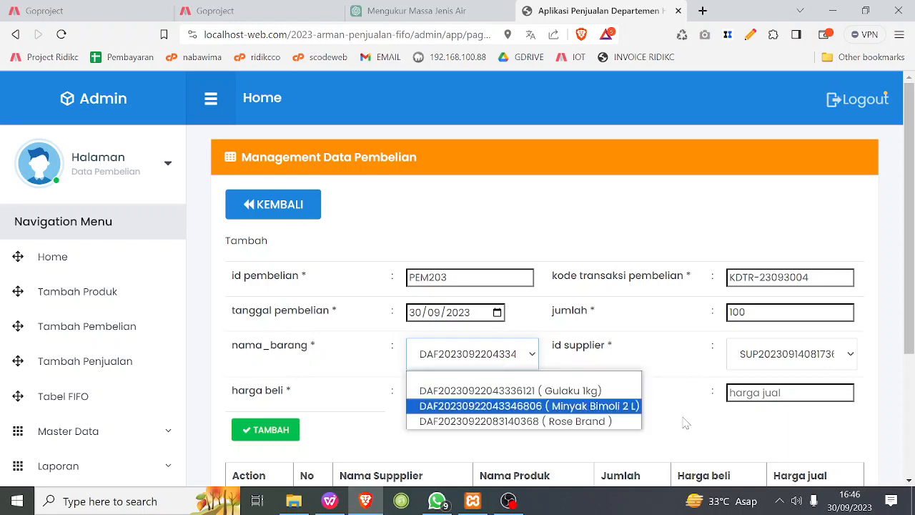
left_click(568, 395)
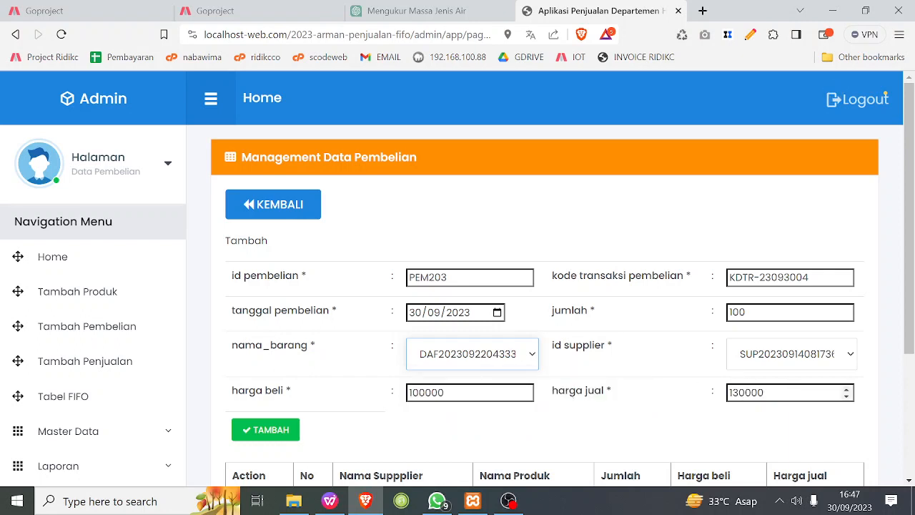
Add the Gulaku 1kg item to the purchase, review the item list and complete the payment.
scroll(676, 415, "down", 1)
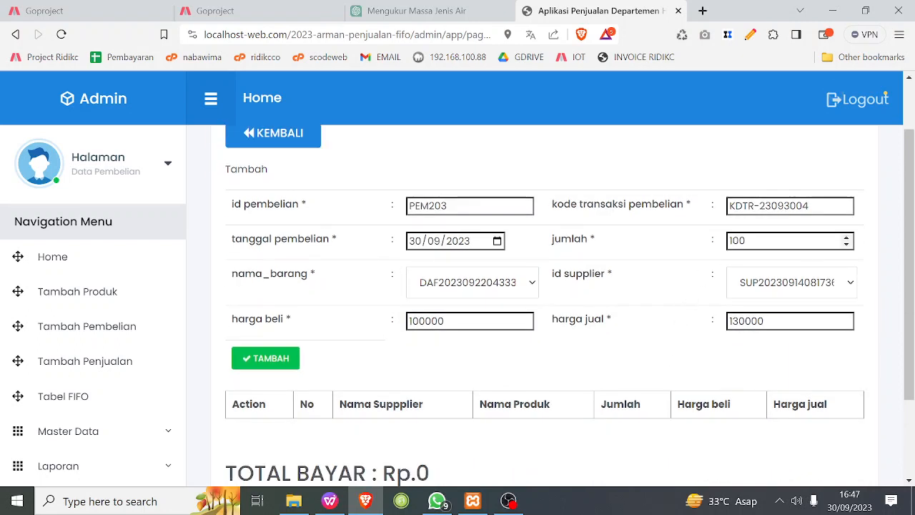
left_click(288, 359)
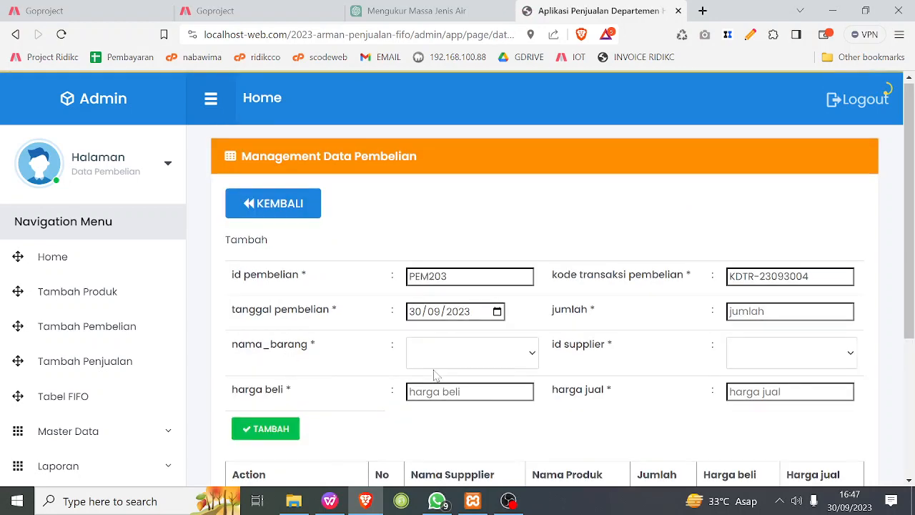
scroll(379, 388, "down", 2)
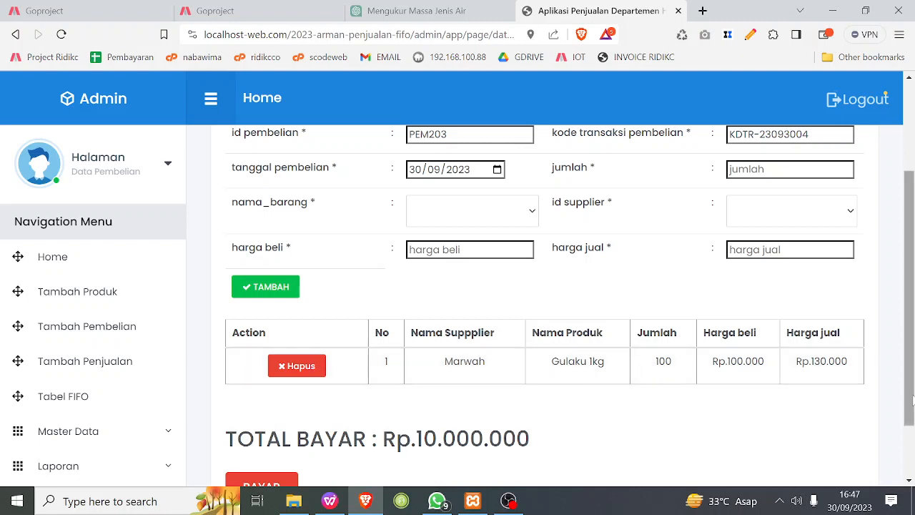
scroll(531, 325, "up", 1)
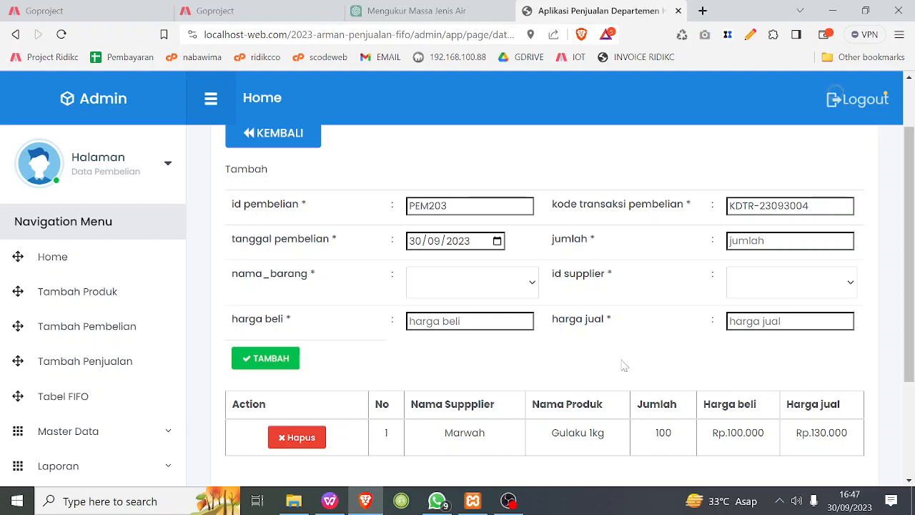
scroll(620, 321, "down", 1)
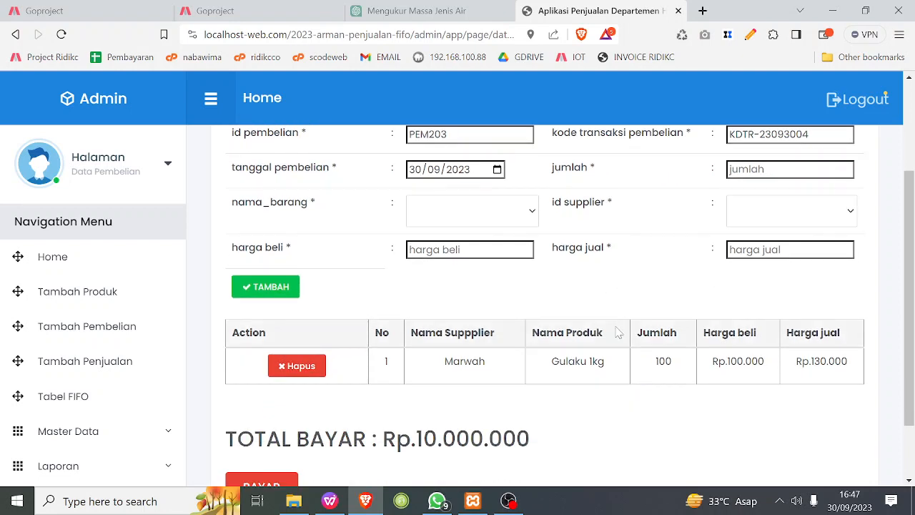
scroll(640, 330, "down", 1)
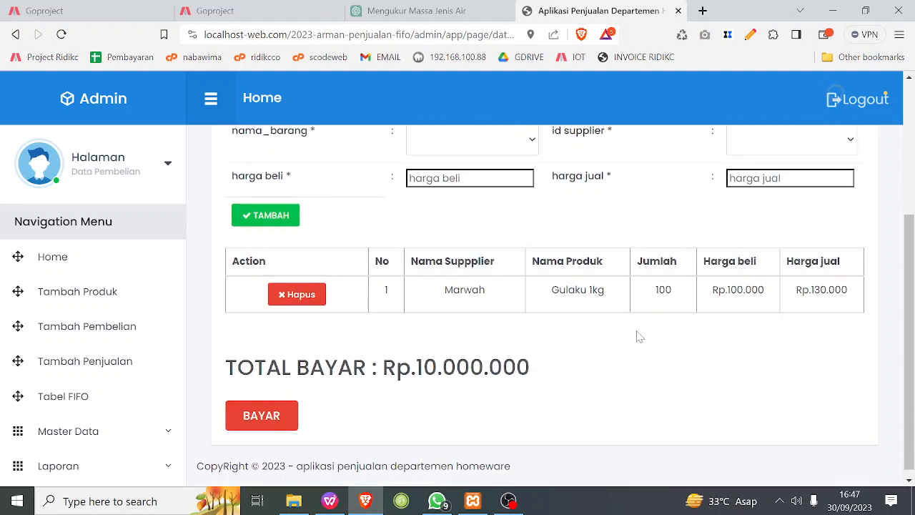
left_click(271, 424)
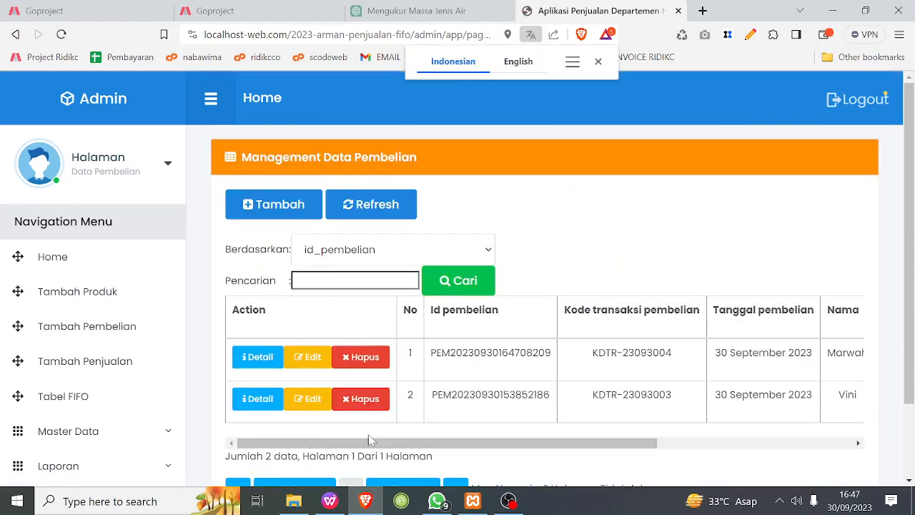
Set the Tanggal Pembelian of the newly recorded 100-unit Gulaku 1kg purchase to 29 September 2023 and save it.
left_click_drag(409, 442, 586, 451)
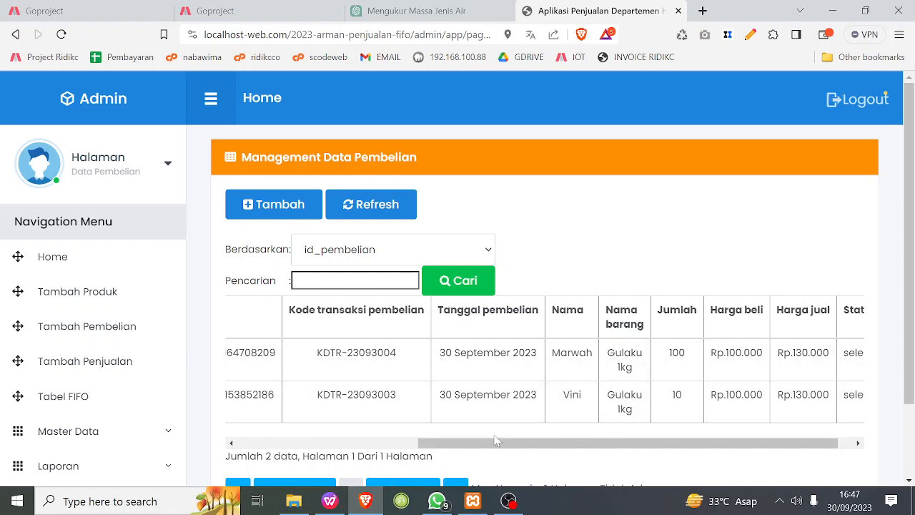
left_click_drag(498, 443, 496, 443)
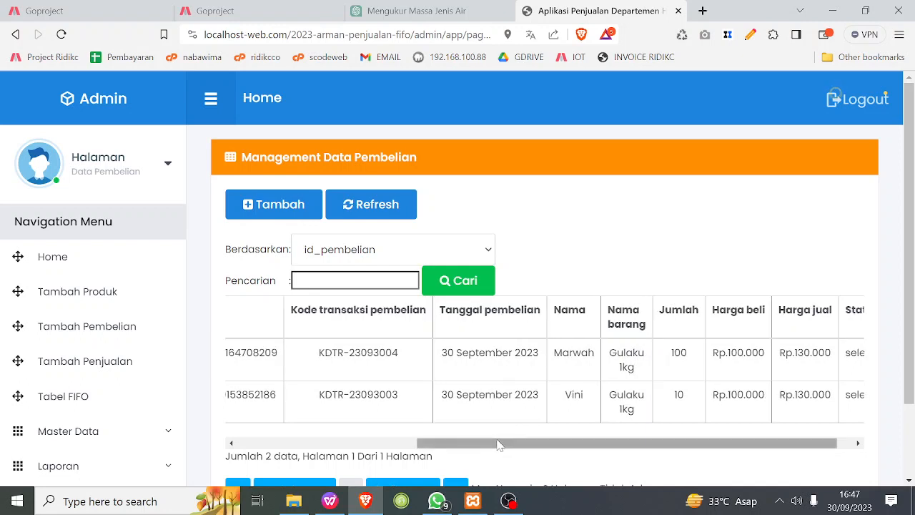
left_click_drag(498, 444, 376, 443)
left_click(231, 361)
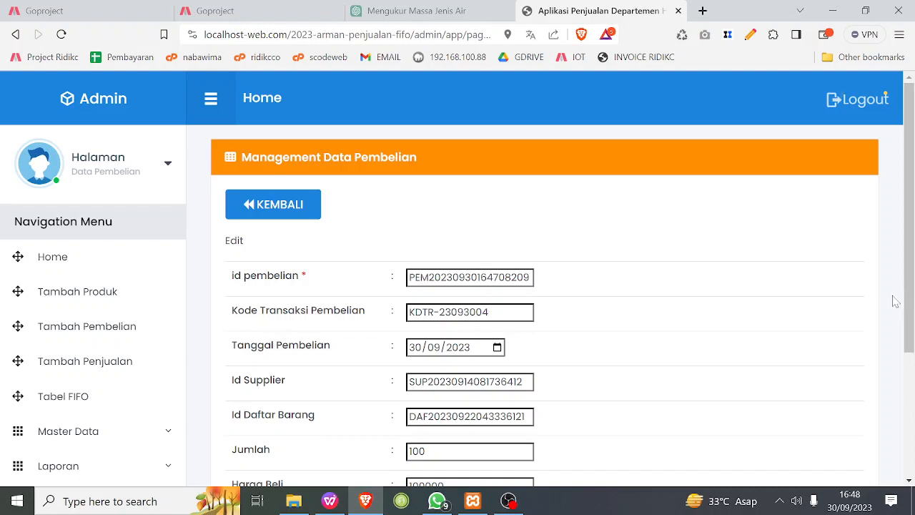
left_click(497, 346)
left_click(516, 284)
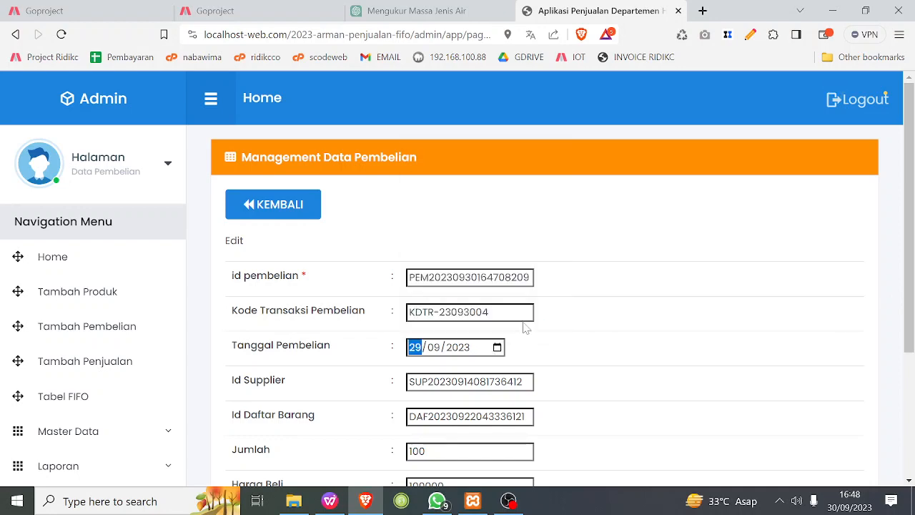
scroll(544, 397, "down", 3)
left_click(555, 413)
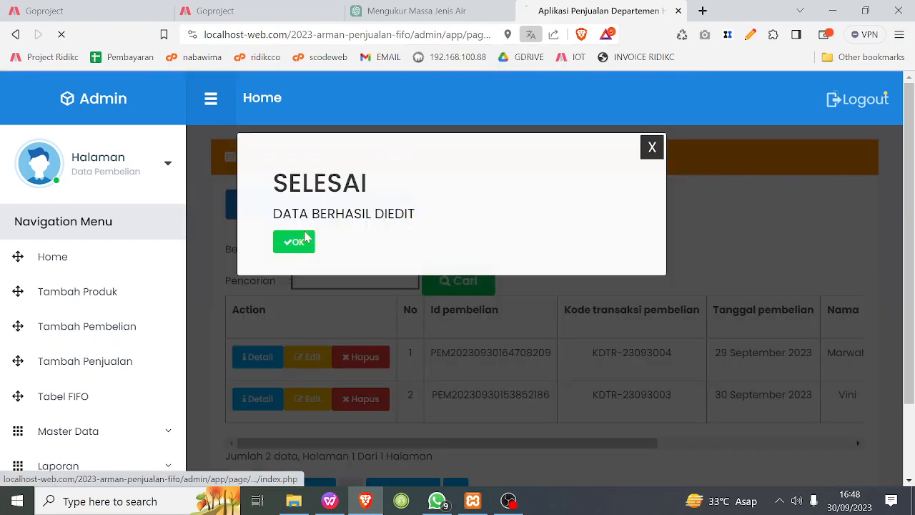
left_click(306, 246)
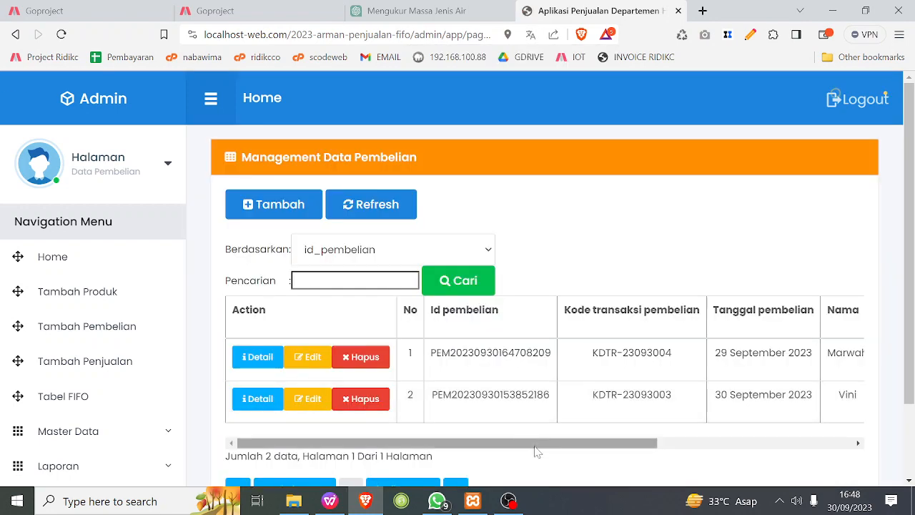
Review the purchase records, including price and status, and examine the Jumlah, Terjual and Sisa values in the FIFO table.
left_click_drag(538, 452, 741, 420)
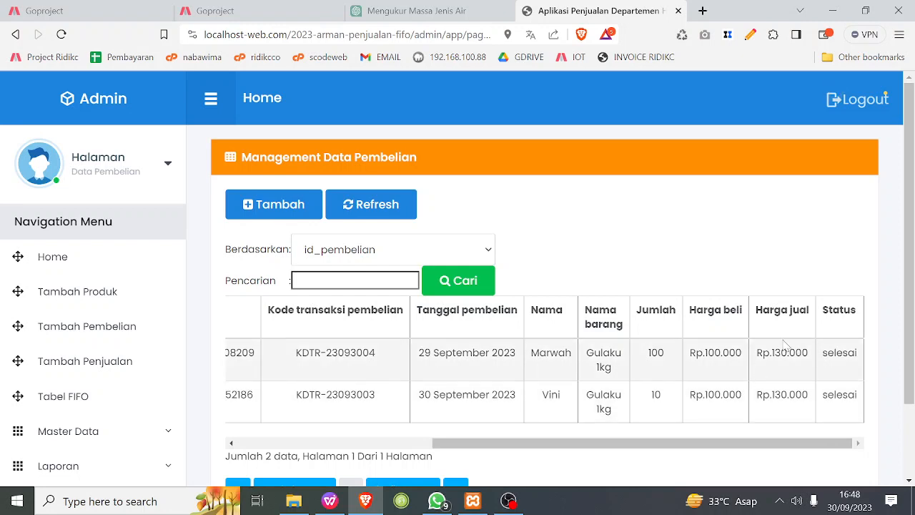
left_click_drag(701, 443, 480, 452)
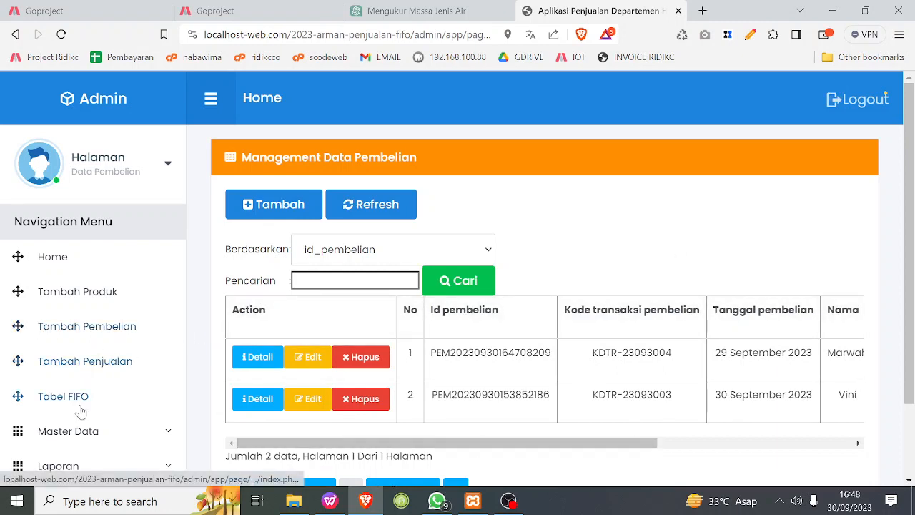
left_click(81, 412)
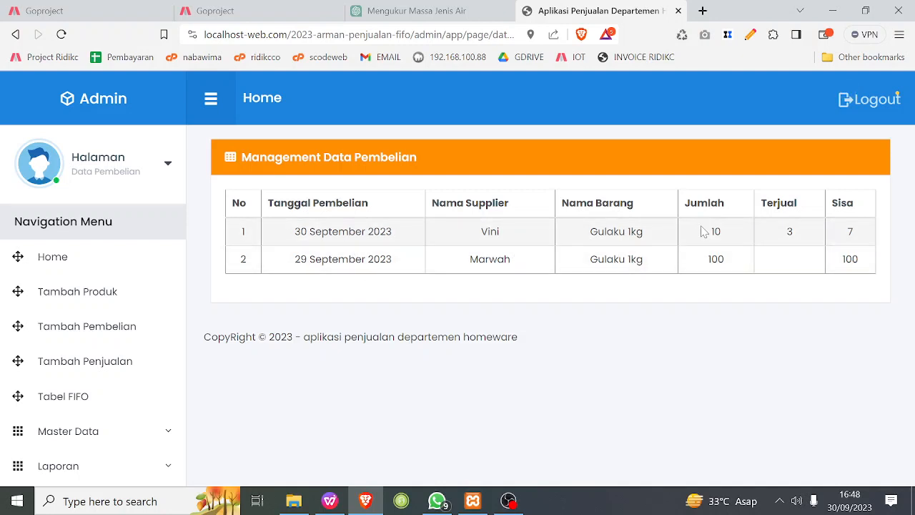
left_click_drag(708, 234, 724, 236)
left_click(490, 262)
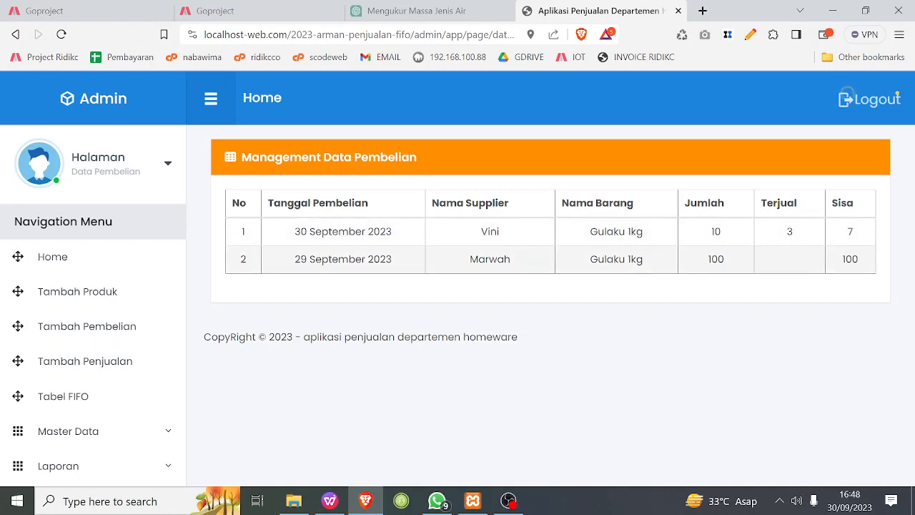
double_click(718, 266)
left_click(780, 268)
left_click_drag(456, 262, 515, 259)
left_click(816, 266)
left_click_drag(842, 260, 852, 260)
left_click(788, 262)
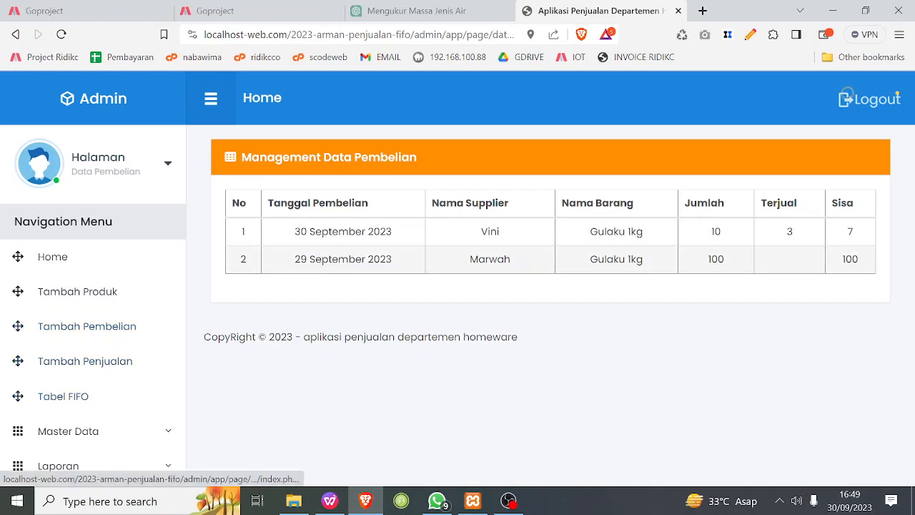
Look at the Data Produk supplier list and open the Data Pembelian records.
left_click(133, 427)
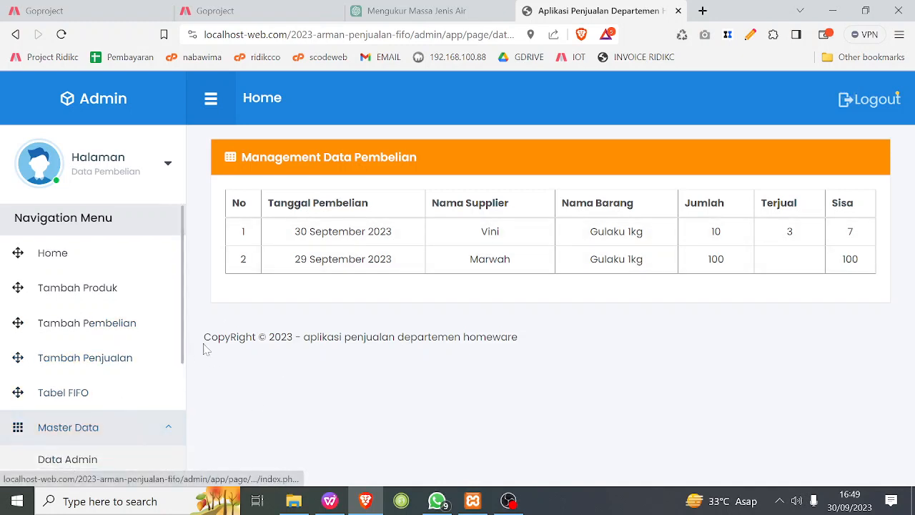
scroll(114, 404, "down", 2)
scroll(103, 392, "down", 1)
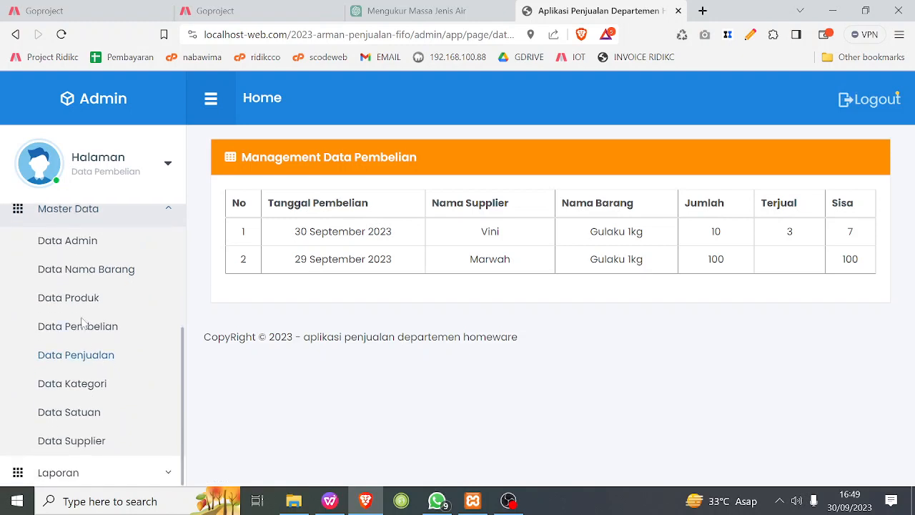
left_click(69, 298)
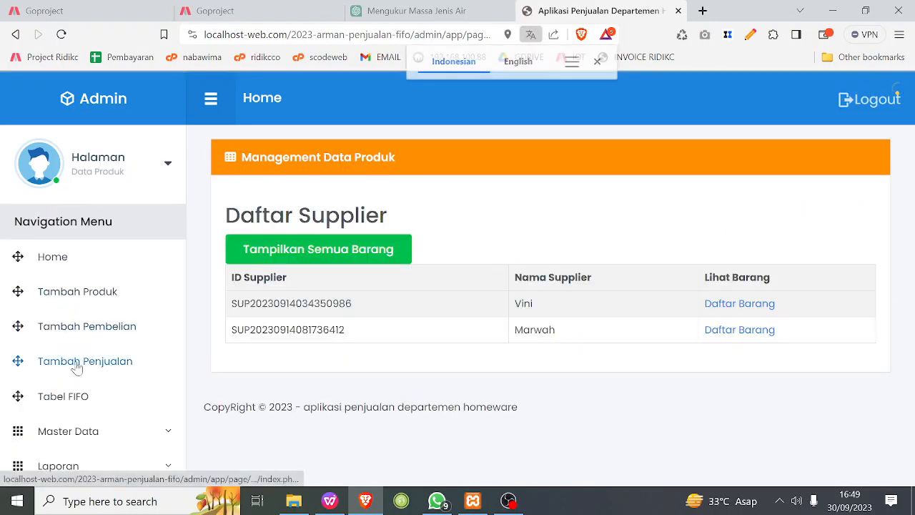
left_click(98, 431)
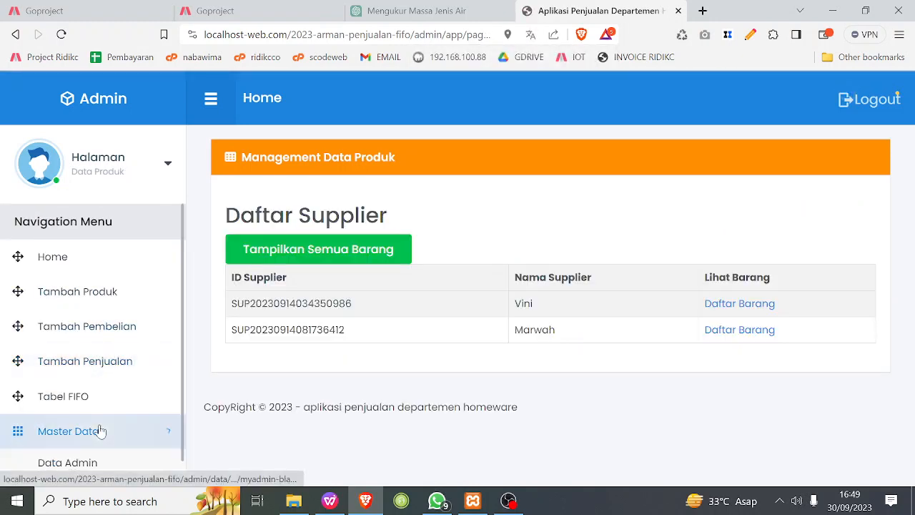
scroll(100, 358, "down", 3)
left_click(110, 327)
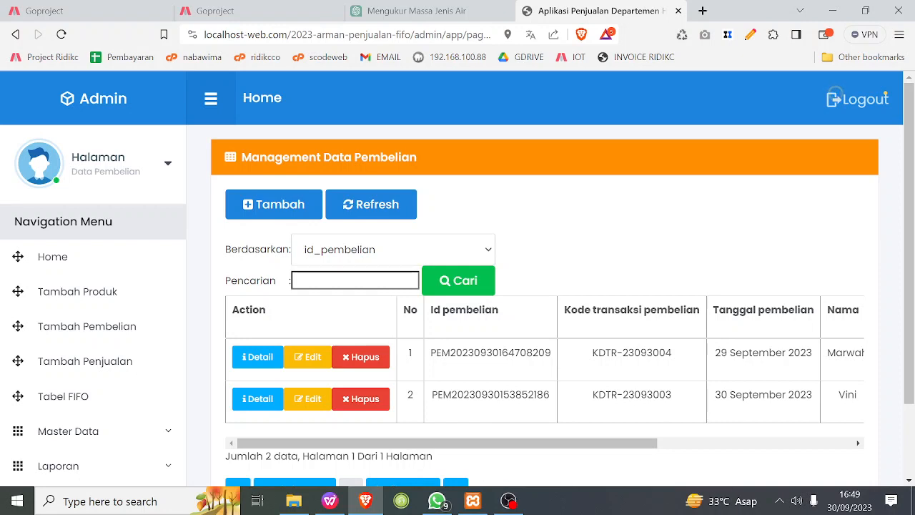
Set the Tanggal Pembelian of the 100-unit Gulaku 1kg purchase back to 30 September 2023 and update the record.
left_click_drag(435, 443, 512, 426)
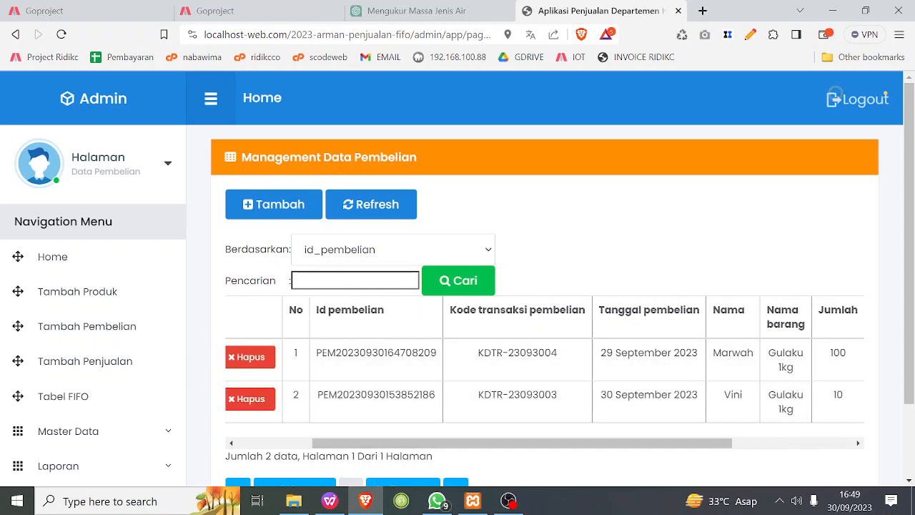
left_click_drag(458, 444, 192, 464)
left_click(300, 362)
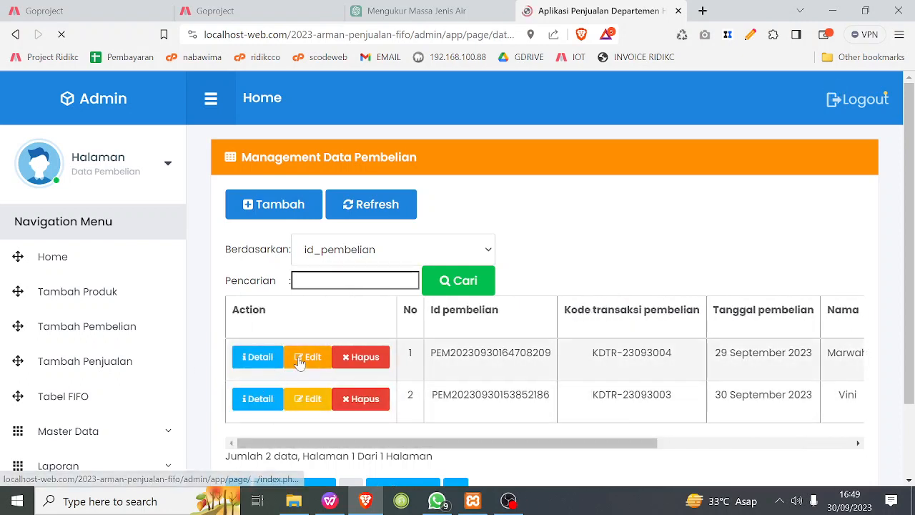
left_click(498, 346)
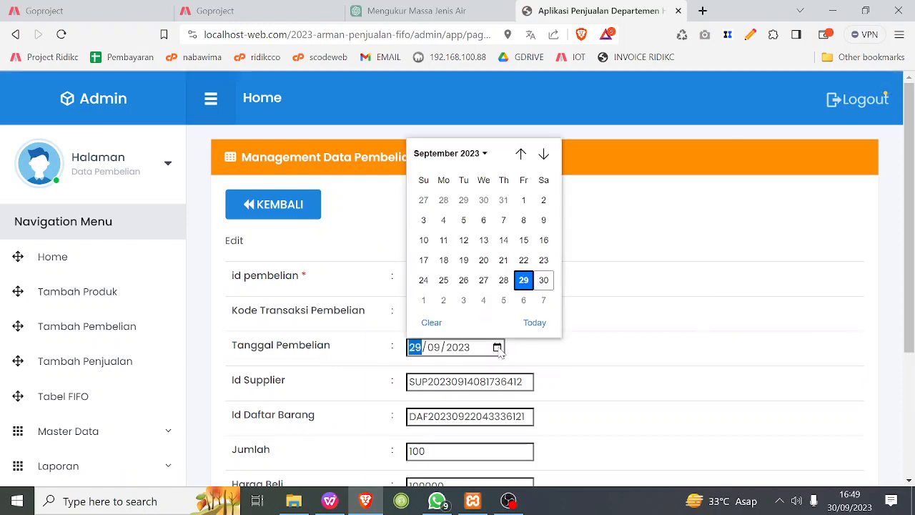
left_click(544, 280)
scroll(539, 336, "down", 2)
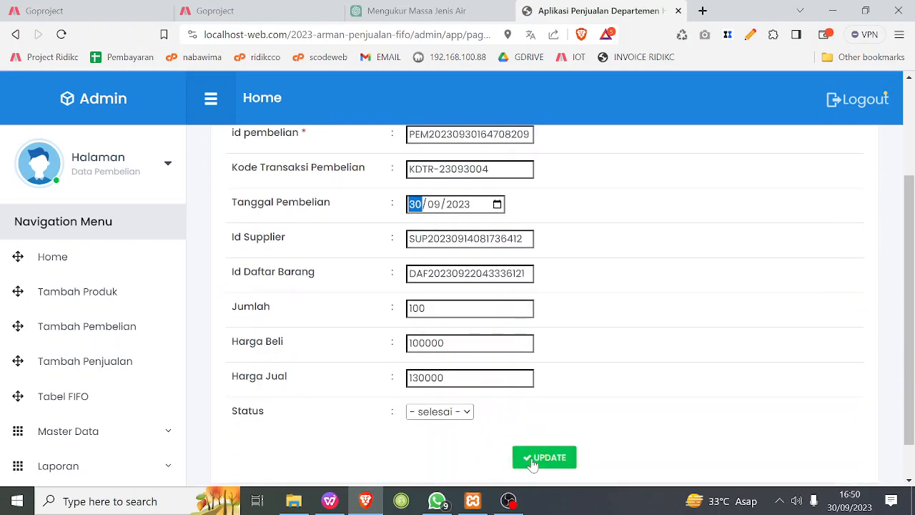
left_click(534, 460)
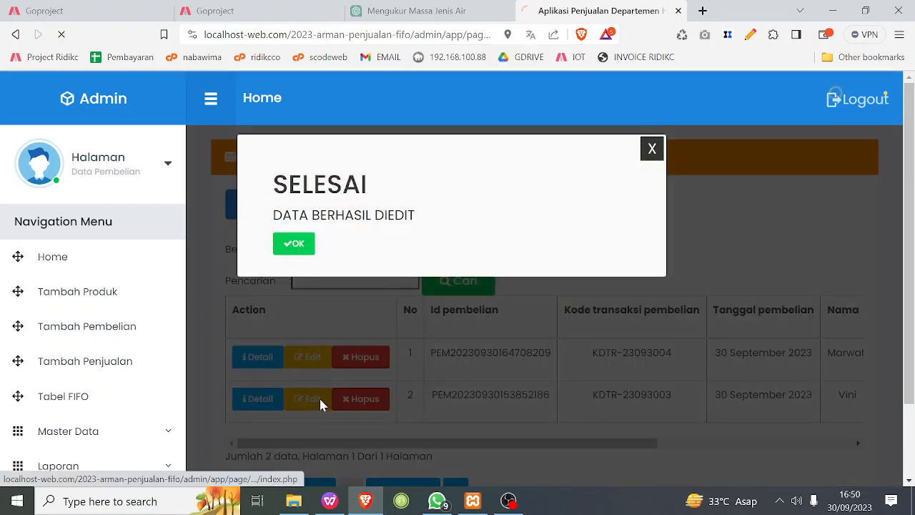
Set the Tanggal Pembelian of the 10-unit Gulaku 1kg purchase to 29 September 2023 and update the record.
left_click(311, 403)
left_click(311, 404)
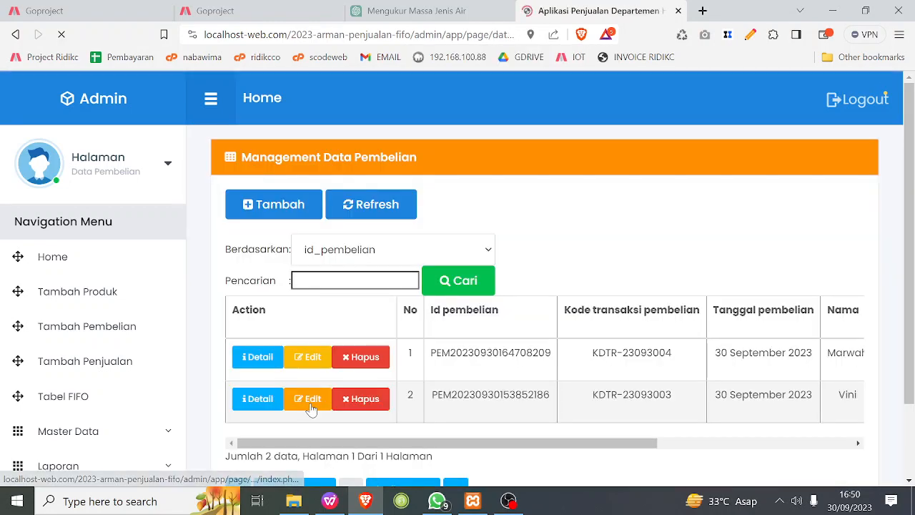
left_click(497, 347)
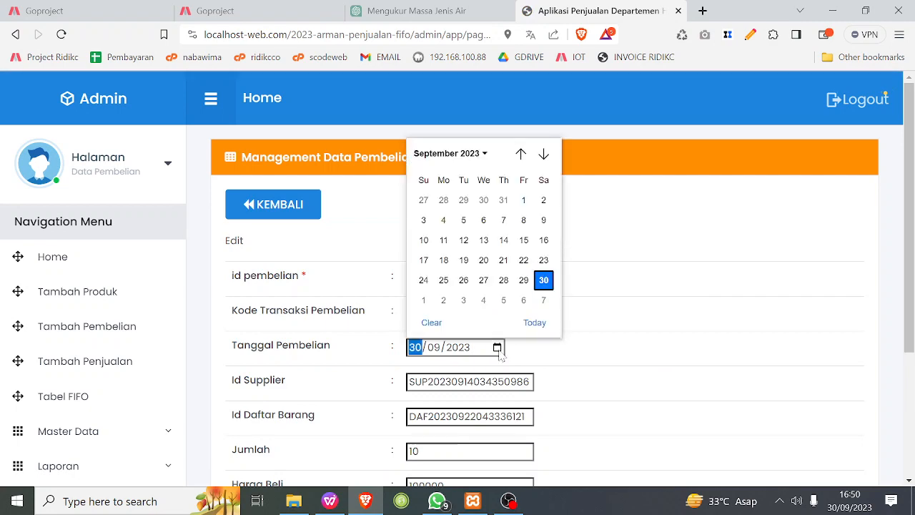
left_click(522, 278)
scroll(552, 402, "down", 3)
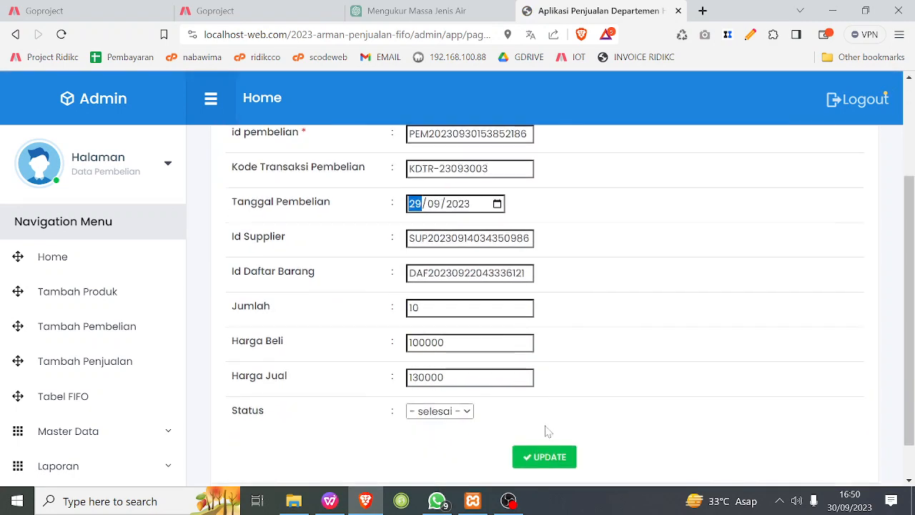
left_click(549, 419)
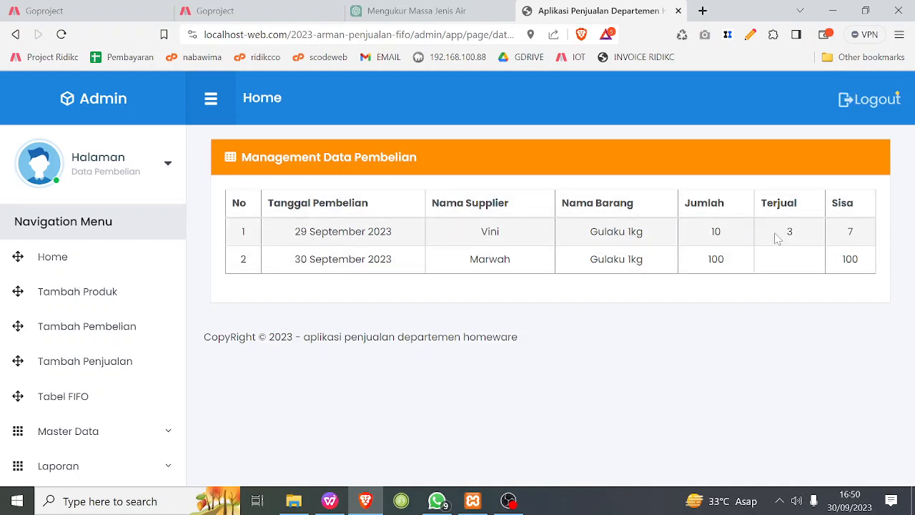
Compare the Terjual and Jumlah values of the two Gulaku 1kg purchases in the FIFO table.
left_click_drag(781, 233, 793, 296)
left_click(795, 324)
double_click(716, 258)
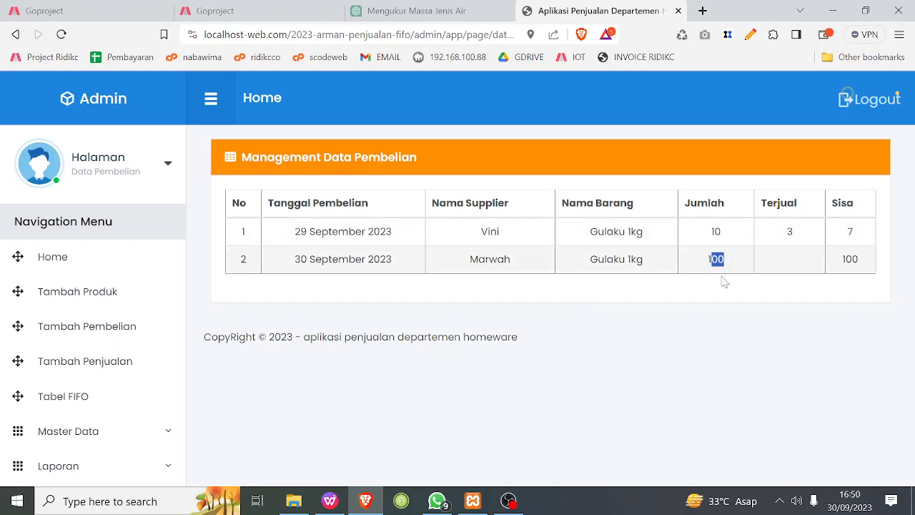
left_click(720, 323)
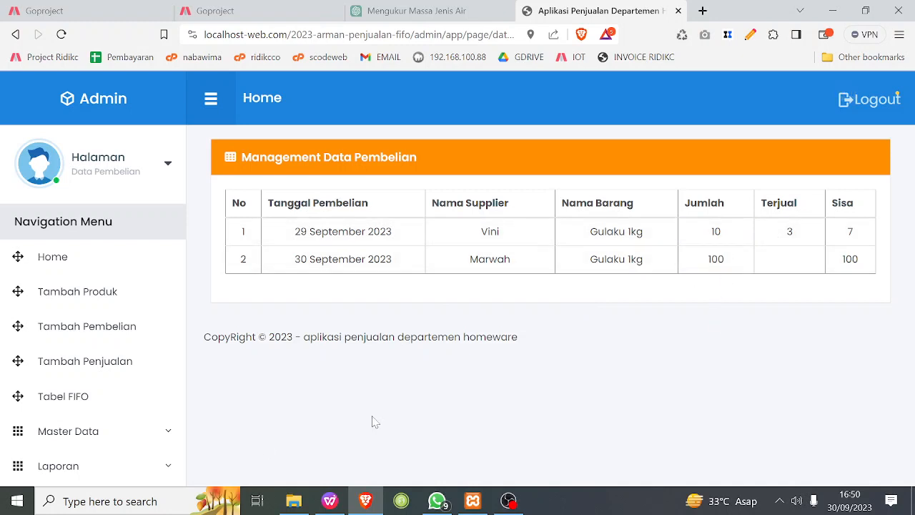
Open a new sale entry with a jumlah of 1 and select Gulaku 1kg as the Nama Barang.
left_click(106, 366)
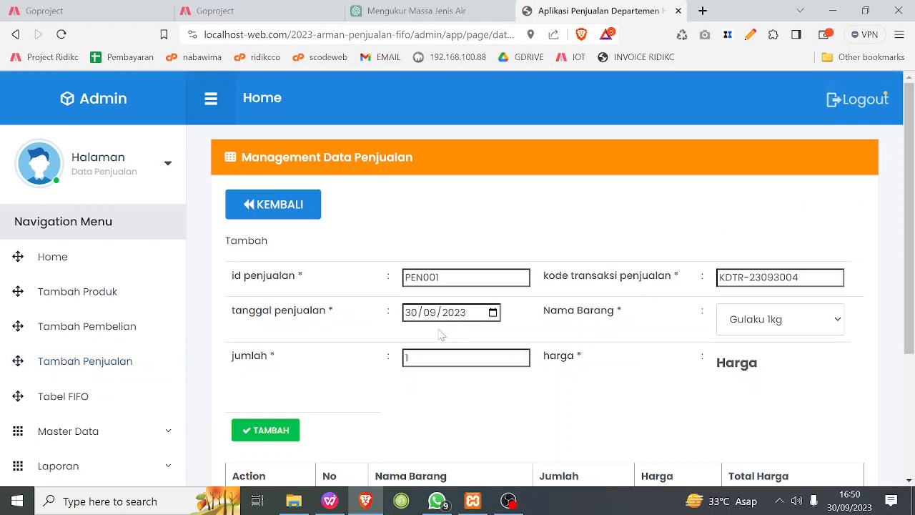
left_click(404, 358)
type("1")
left_click(798, 321)
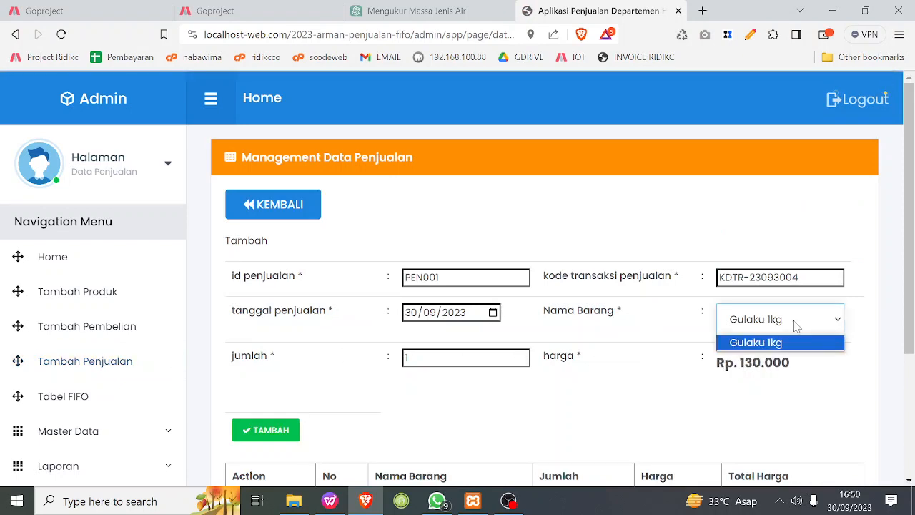
left_click(784, 342)
left_click(798, 321)
Try a jumlah of 2 for the Gulaku 1kg sale item.
left_click(464, 358)
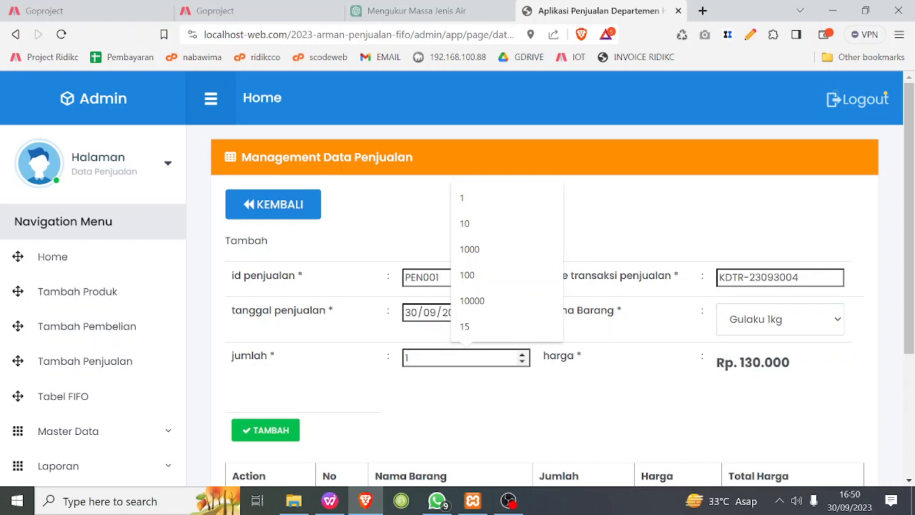
key("BackSpace")
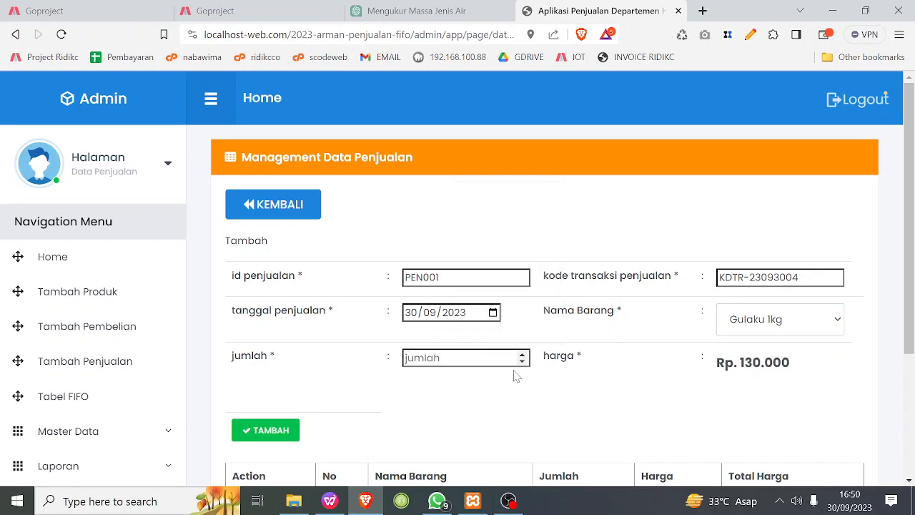
type("1")
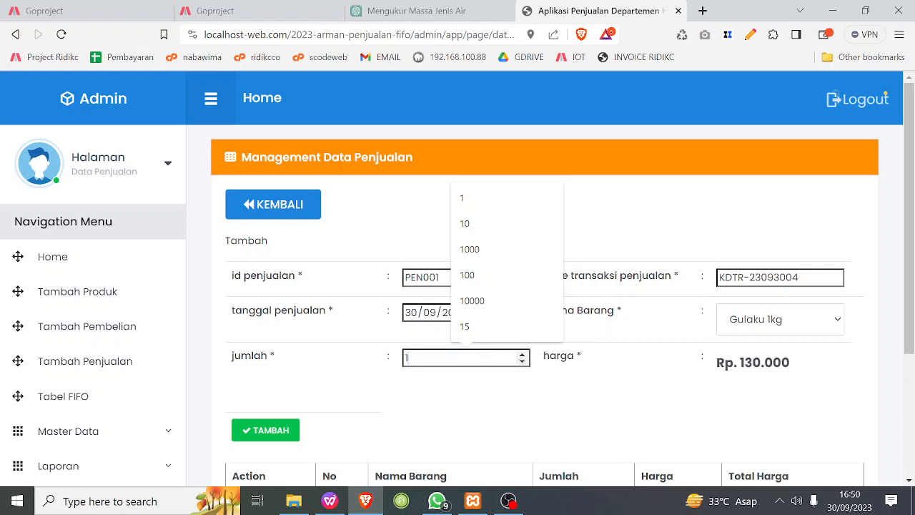
type("2")
key("BackSpace")
key("BackSpace")
key("Return")
type("2")
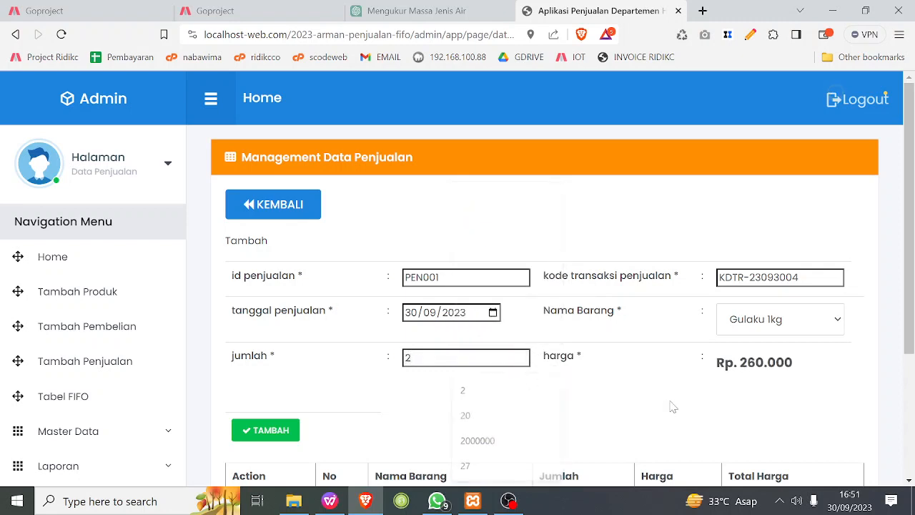
left_click(522, 354)
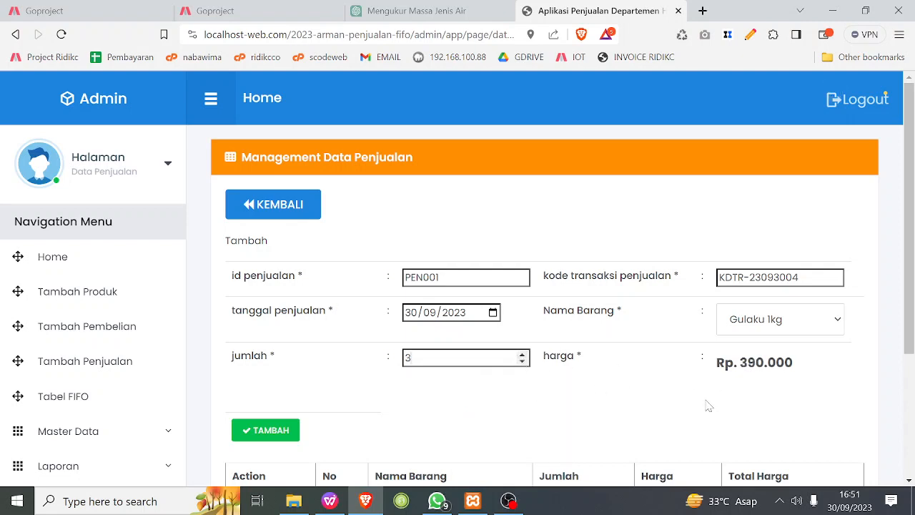
left_click(522, 361)
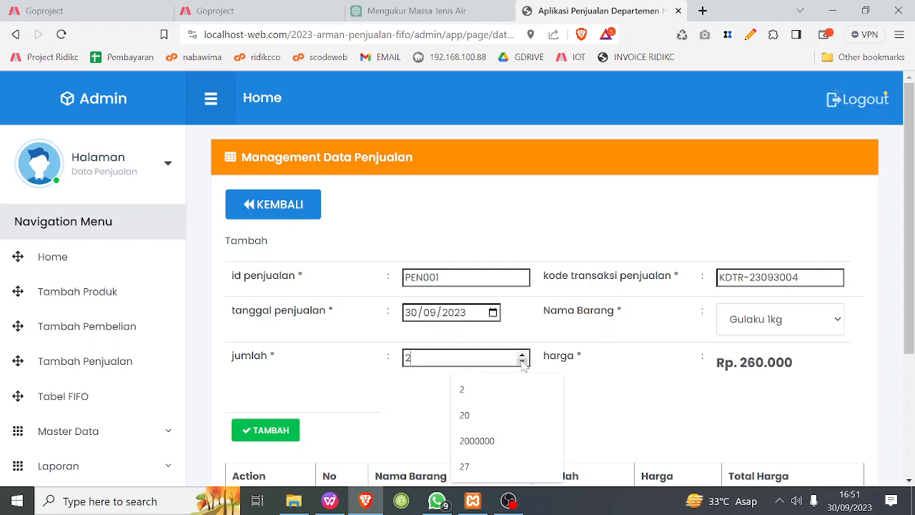
Set the jumlah to 1 and add the Gulaku 1kg item to the sale.
left_click(522, 361)
left_click(664, 382)
scroll(655, 386, "down", 1)
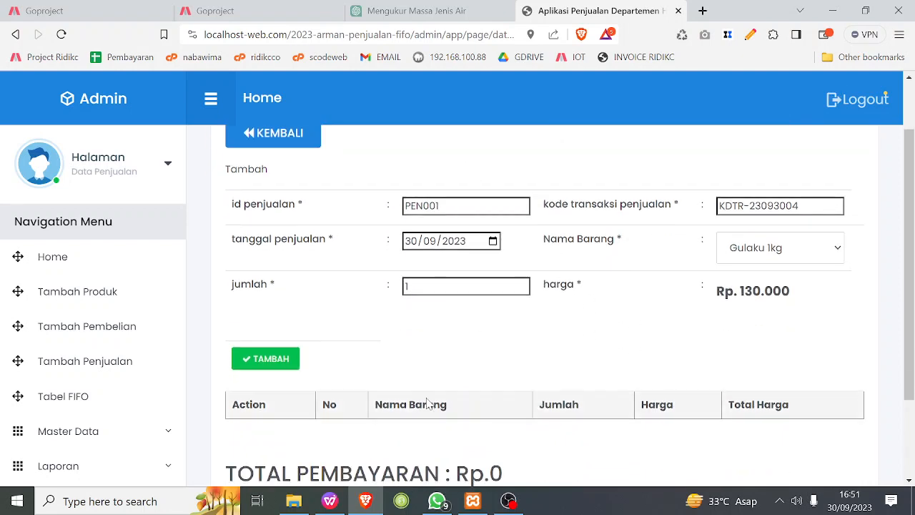
left_click(280, 361)
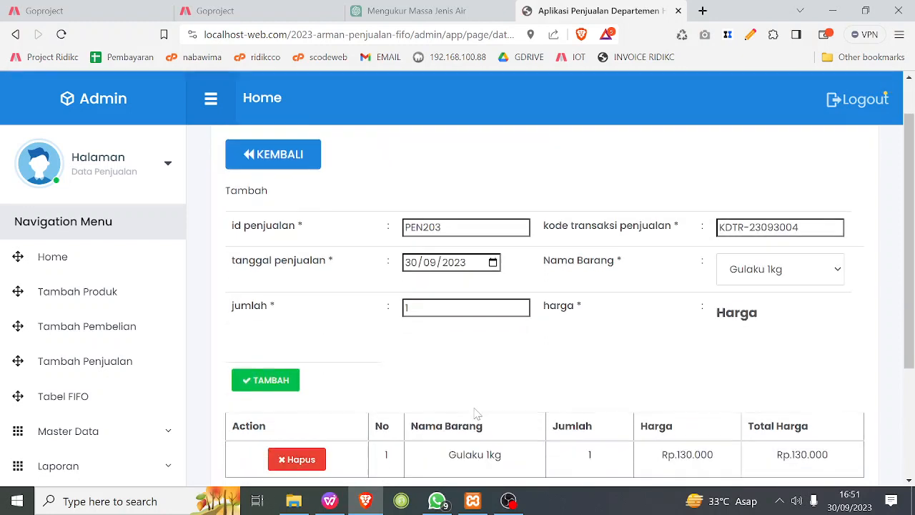
Check the added Gulaku 1kg item's Total Harga against the sale's Total Pembayaran.
scroll(490, 399, "down", 1)
scroll(548, 261, "up", 1)
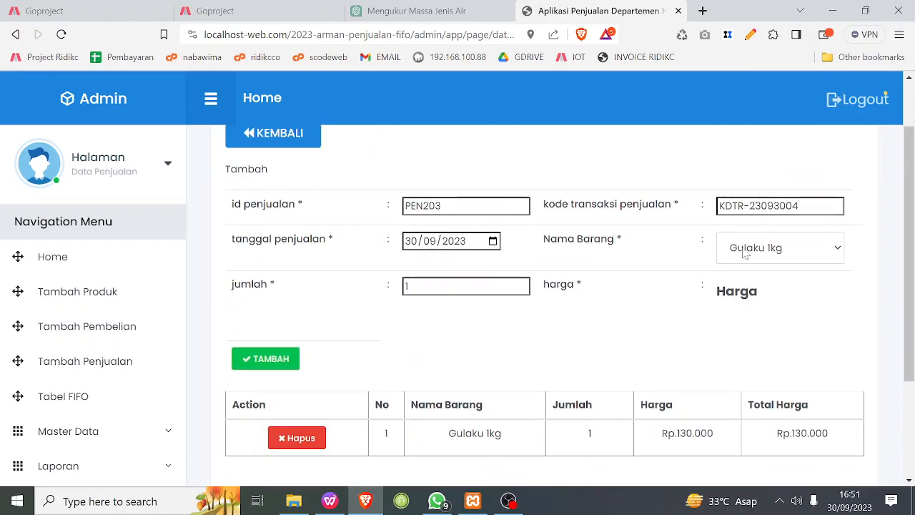
left_click(781, 248)
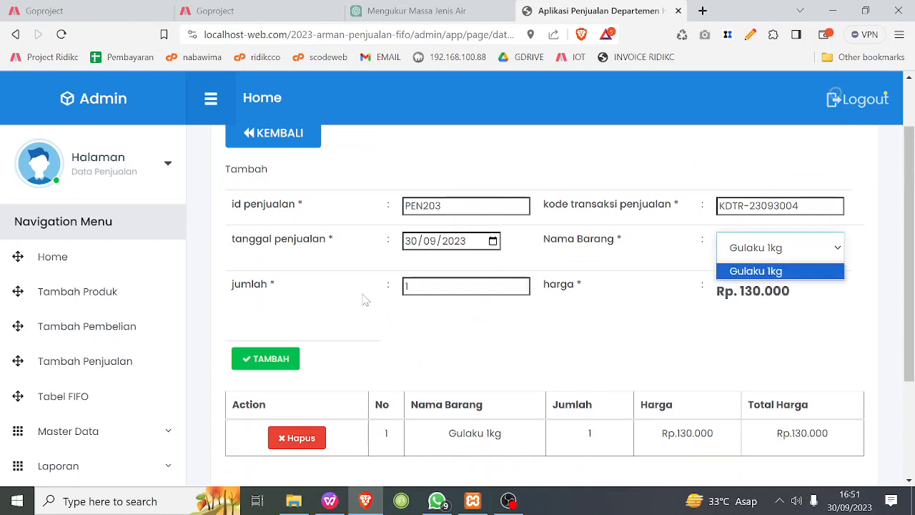
left_click(827, 334)
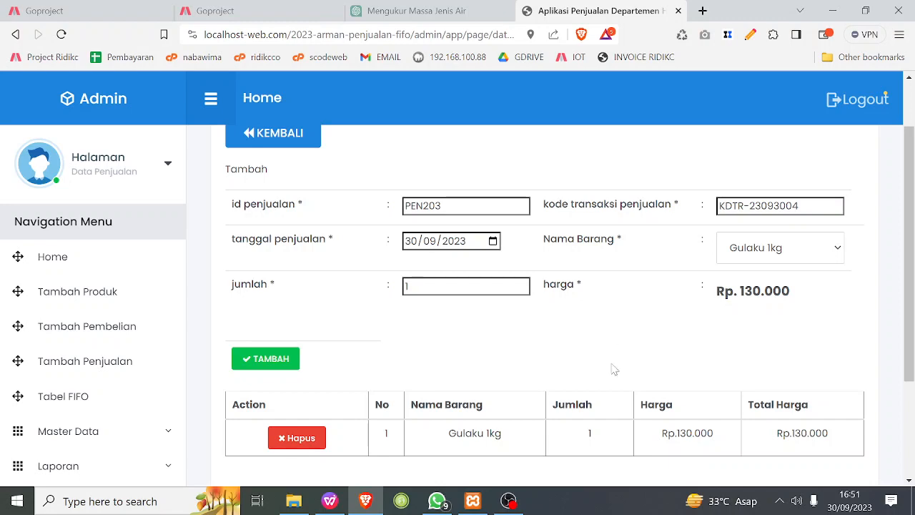
scroll(612, 367, "down", 1)
scroll(612, 367, "down", 1)
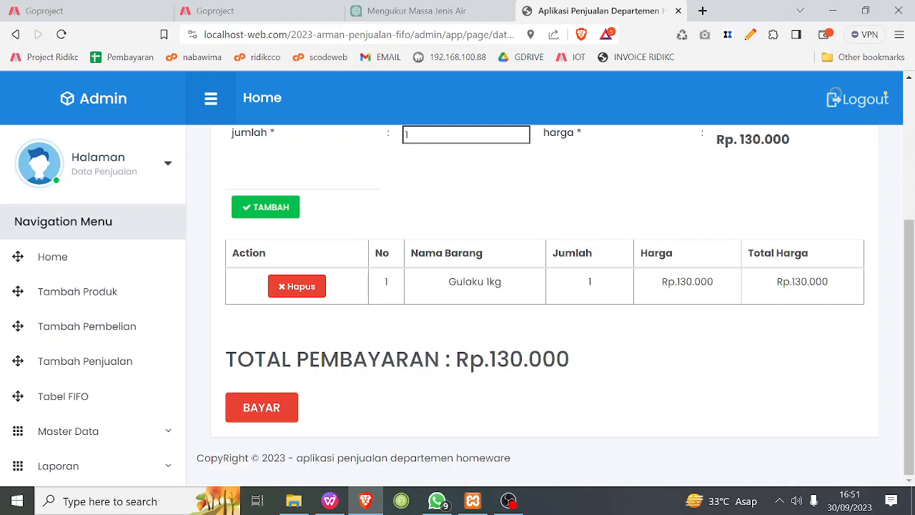
left_click_drag(496, 358, 530, 359)
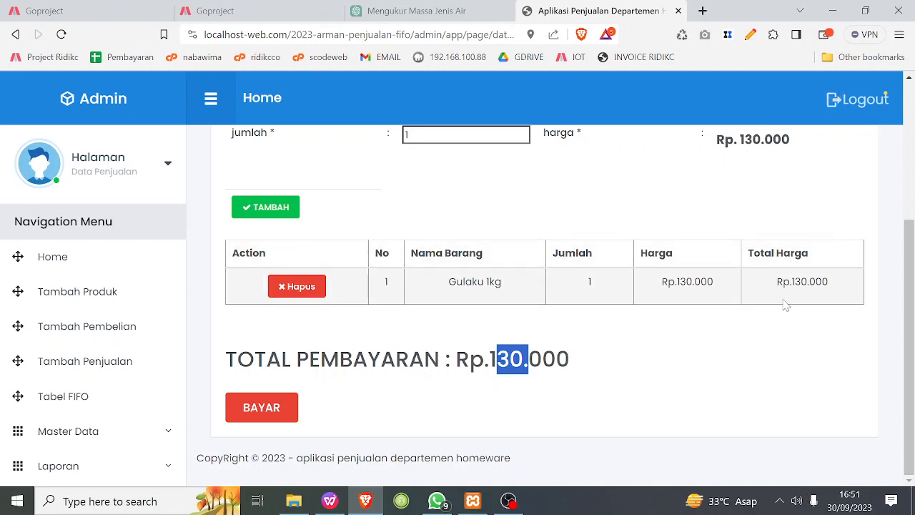
left_click_drag(791, 281, 818, 309)
left_click_drag(315, 322, 629, 335)
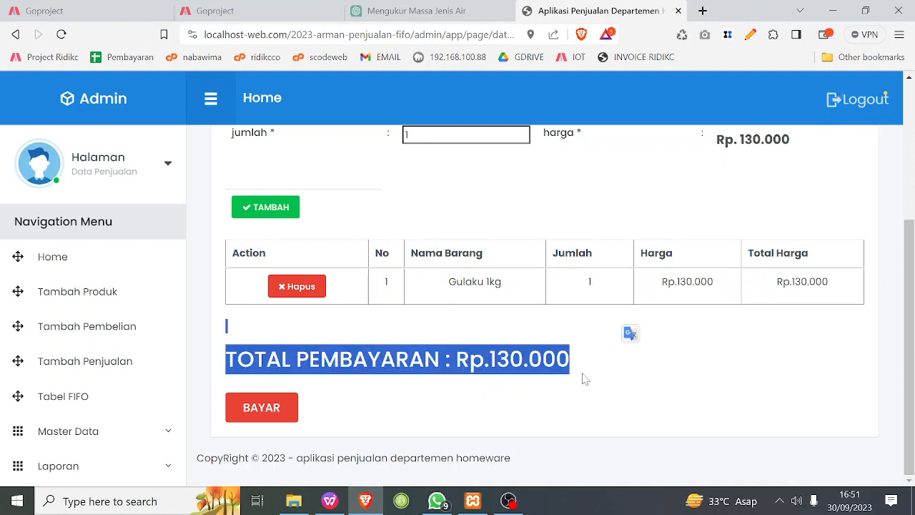
left_click(676, 365)
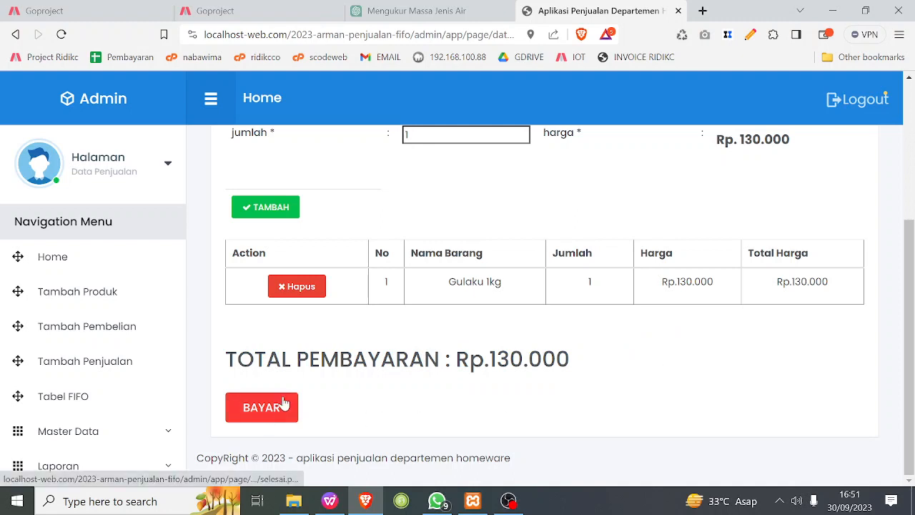
Pay for the sale and reload the page to view its Kwitansi Penjualan receipt.
left_click(262, 408)
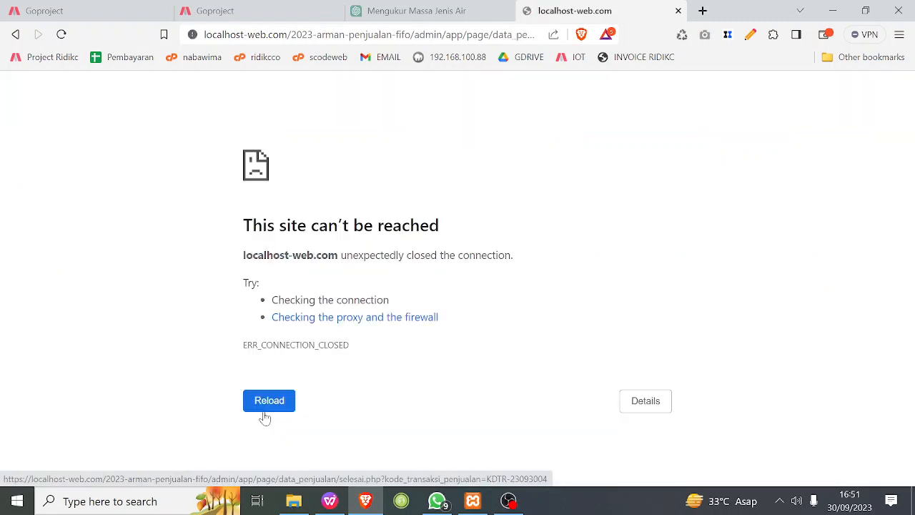
left_click(270, 407)
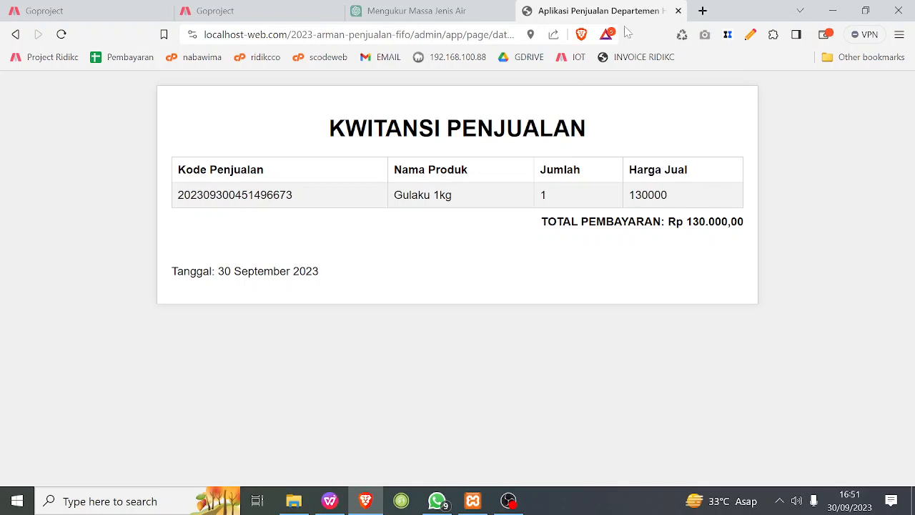
left_click(14, 35)
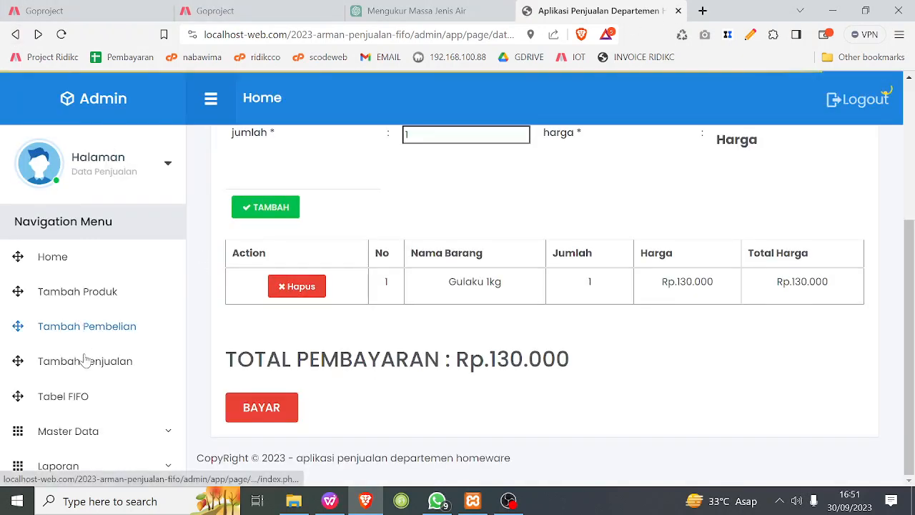
Check the Tanggal Pembelian and Jumlah of the Gulaku 1kg purchases in the FIFO table.
left_click(78, 396)
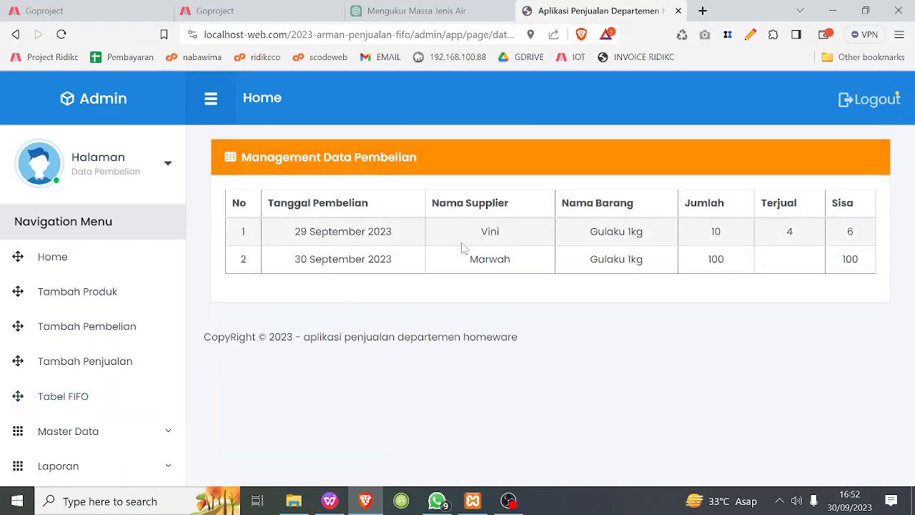
left_click_drag(287, 237, 402, 231)
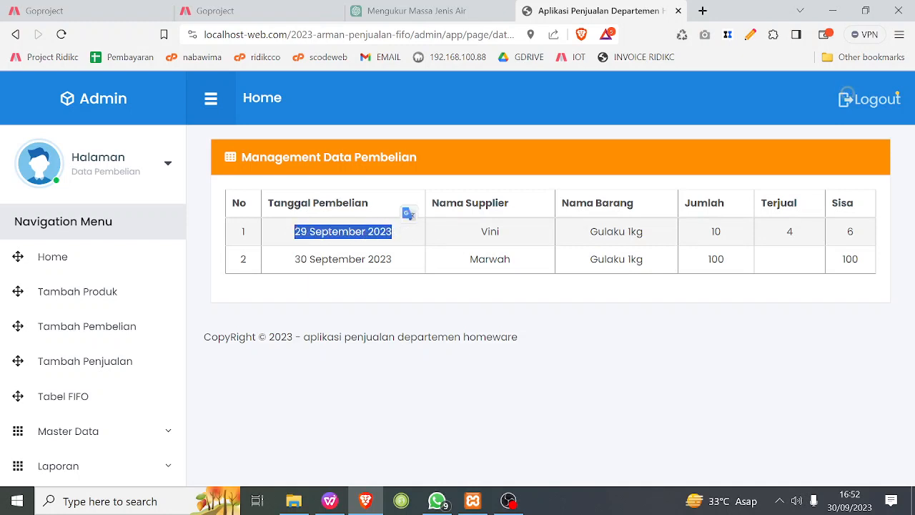
left_click(380, 232)
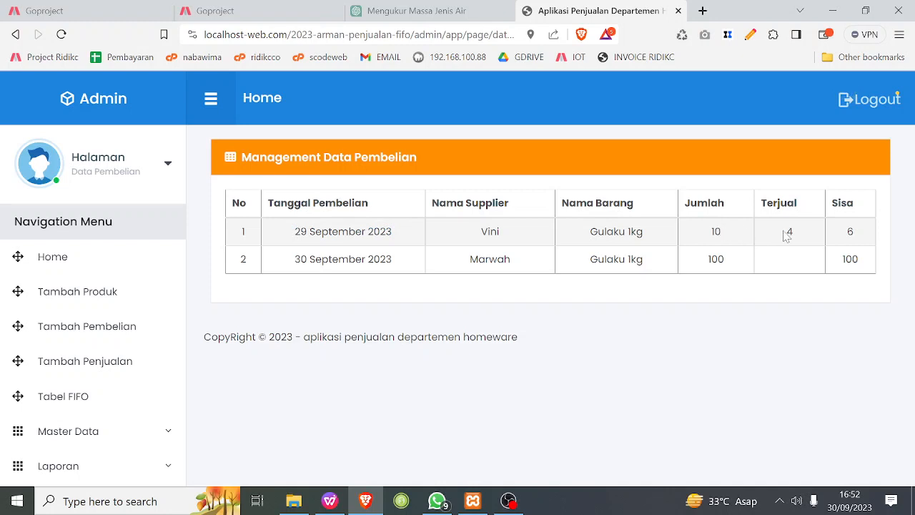
double_click(736, 264)
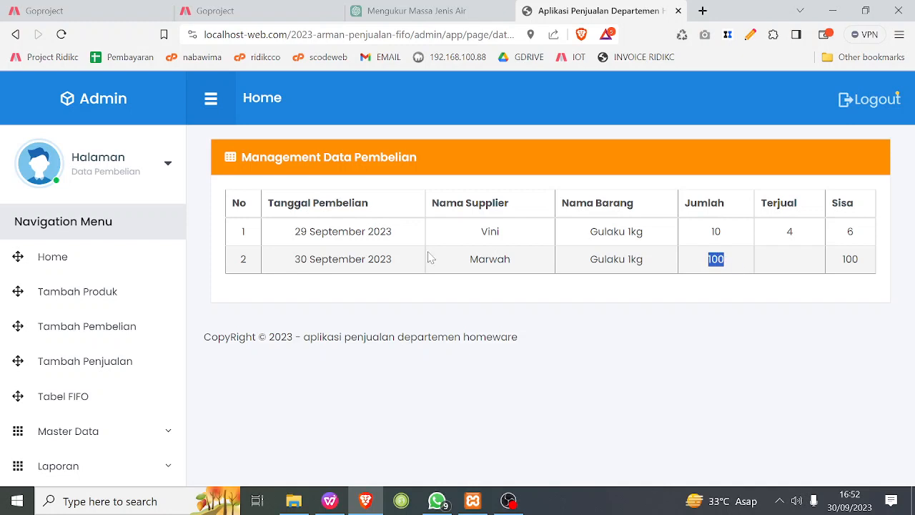
left_click_drag(708, 236, 732, 239)
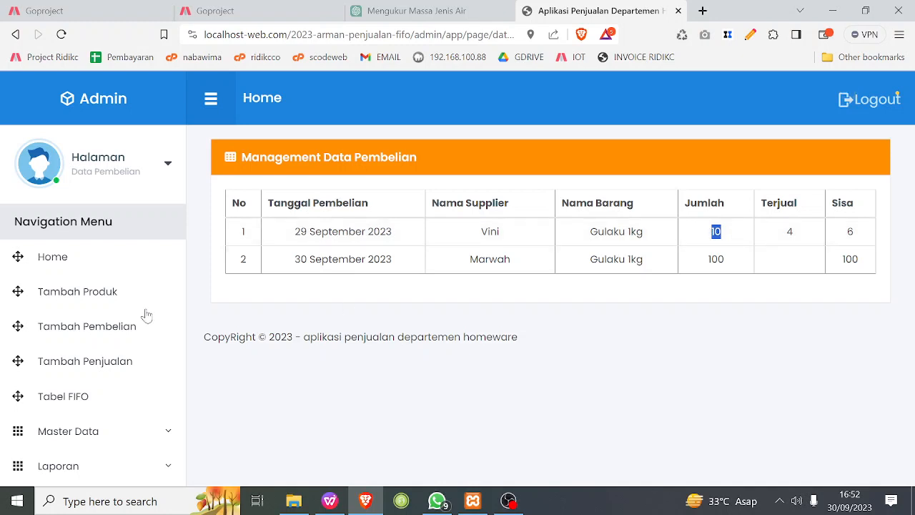
Look at the Data Penjualan records and compare the Jumlah and Terjual columns in the FIFO table again.
left_click(100, 368)
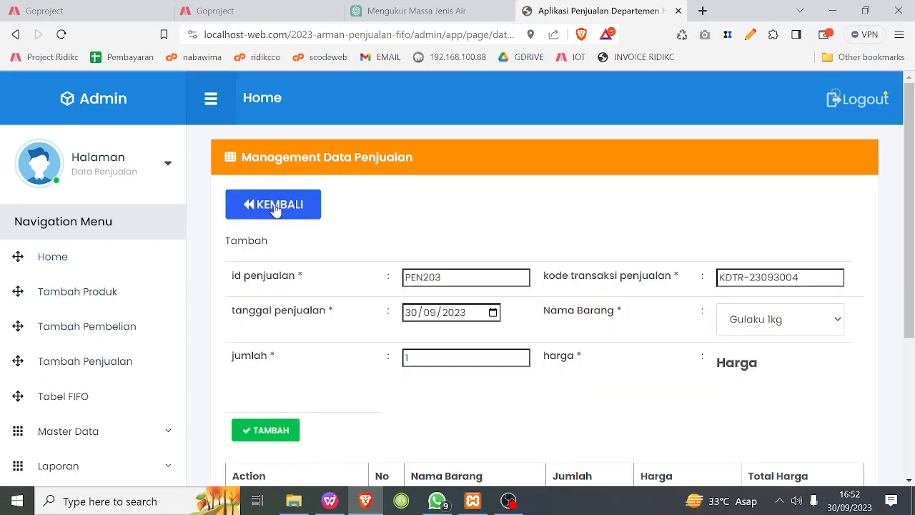
left_click(302, 208)
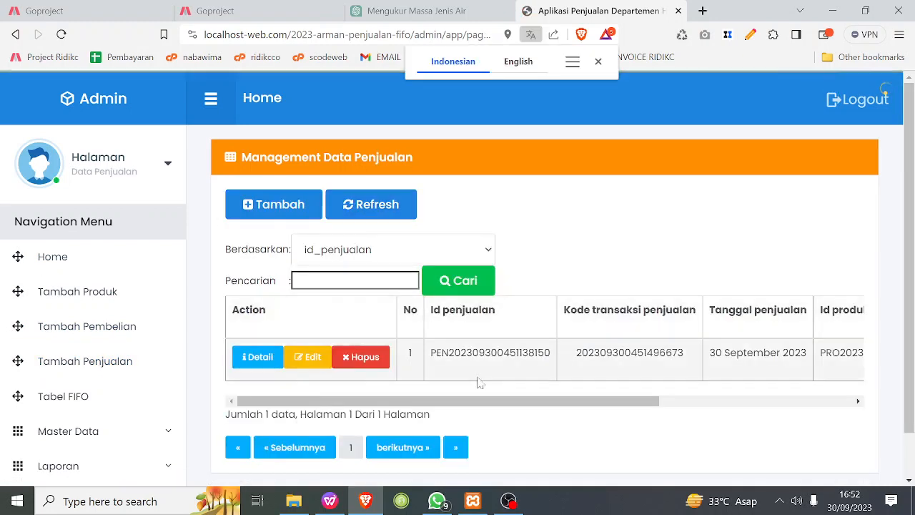
left_click(66, 398)
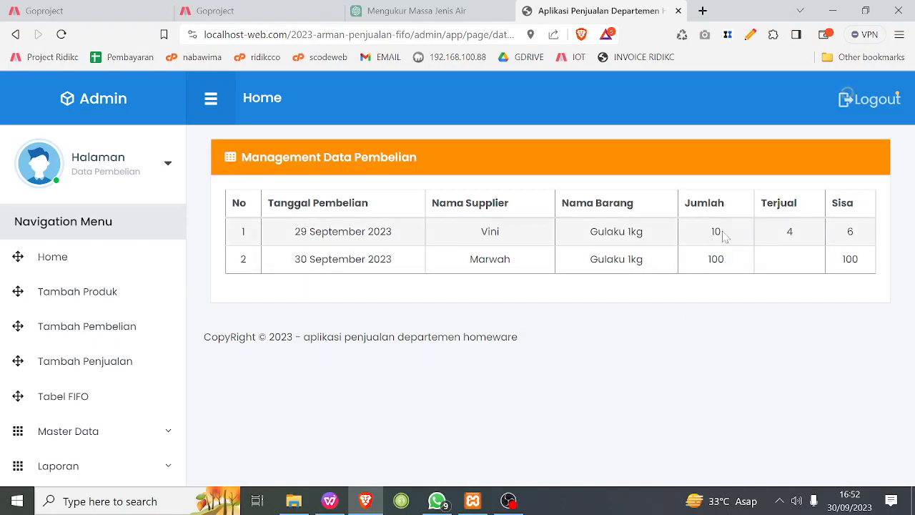
left_click_drag(711, 235, 727, 264)
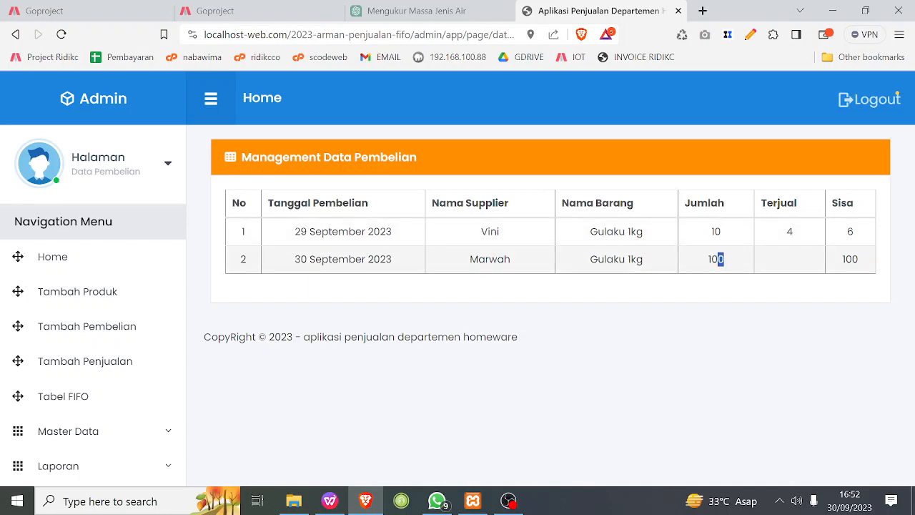
left_click(786, 264)
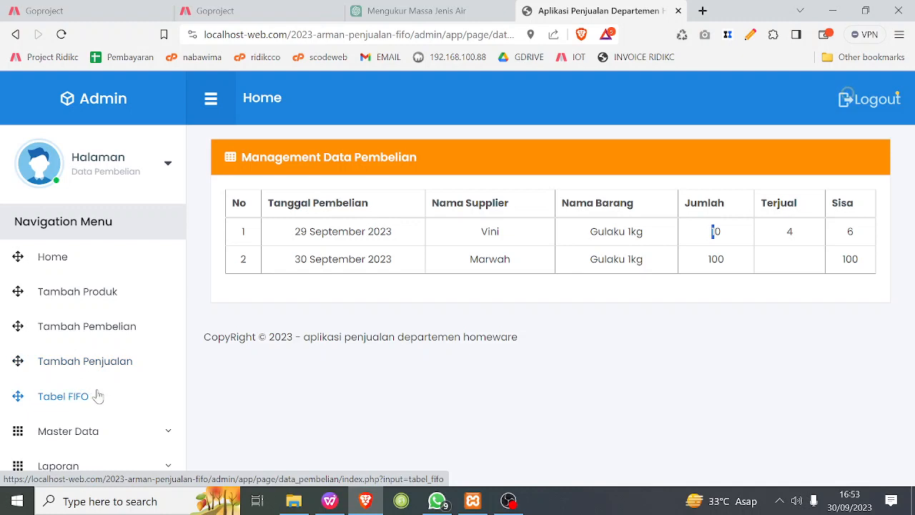
Open the Data Penjualan report page and look through its full, filtered and per-period print options.
left_click(74, 465)
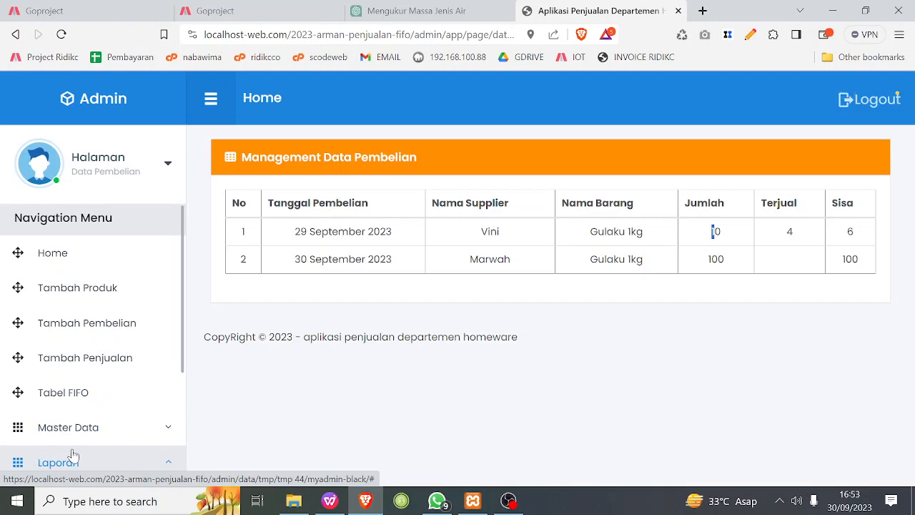
left_click(170, 462)
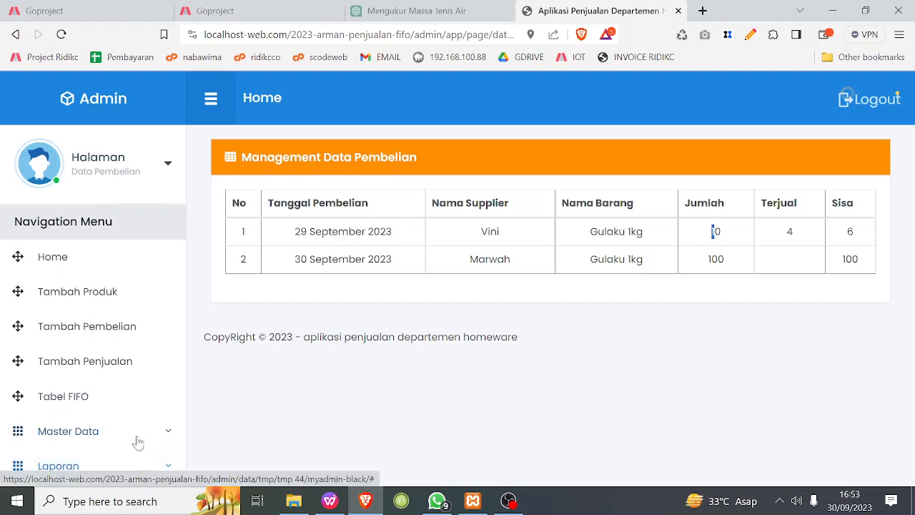
left_click(171, 469)
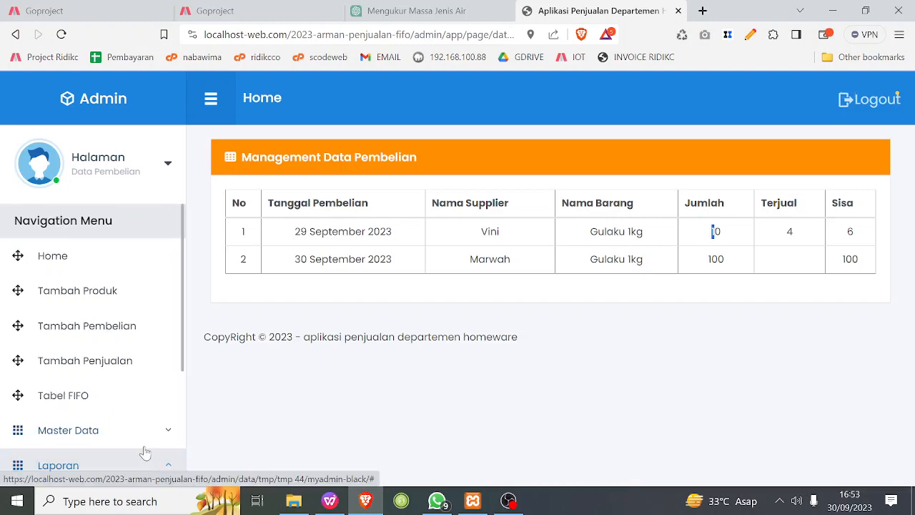
scroll(129, 424, "down", 3)
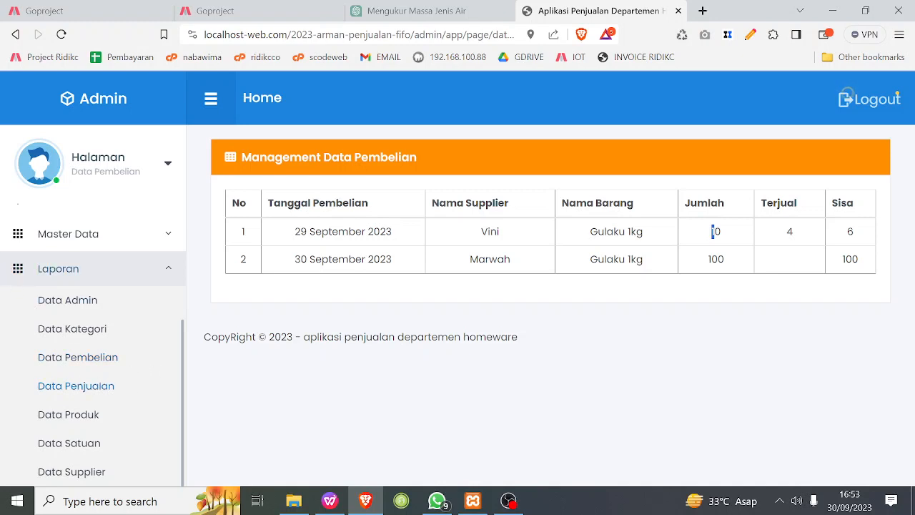
left_click(93, 384)
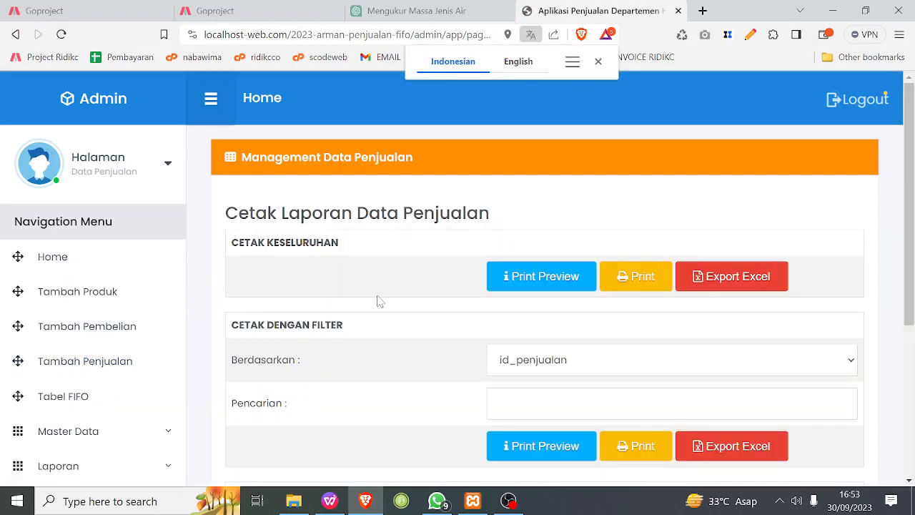
left_click_drag(211, 243, 350, 243)
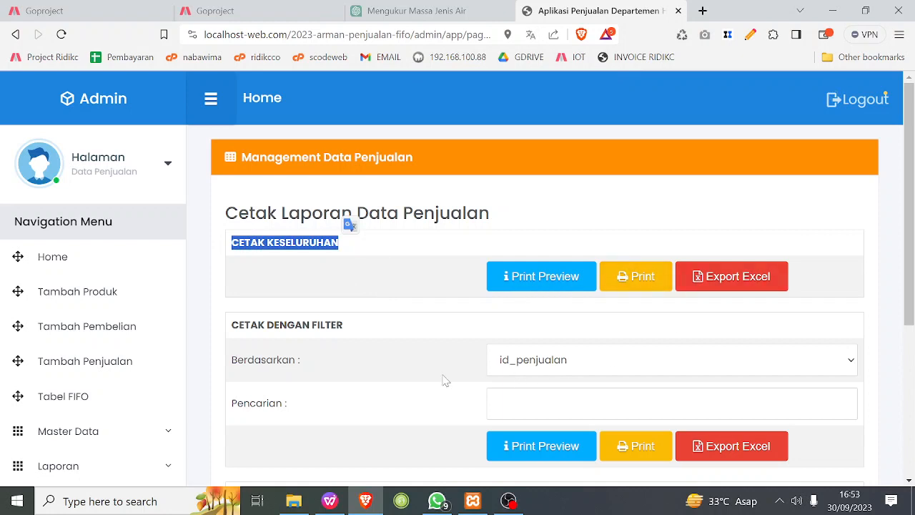
scroll(386, 375, "down", 1)
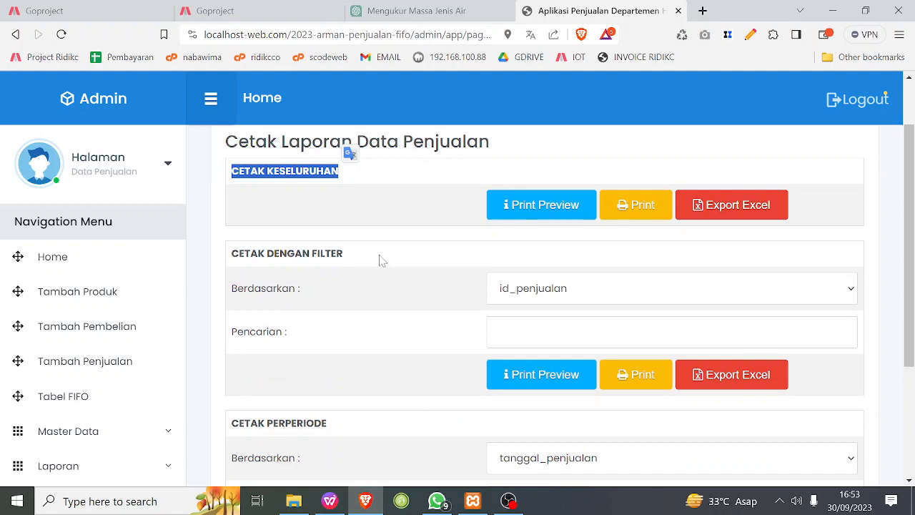
Check the Berdasarkan field choices in the filtered and per-period print sections of the Data Penjualan report.
left_click(537, 288)
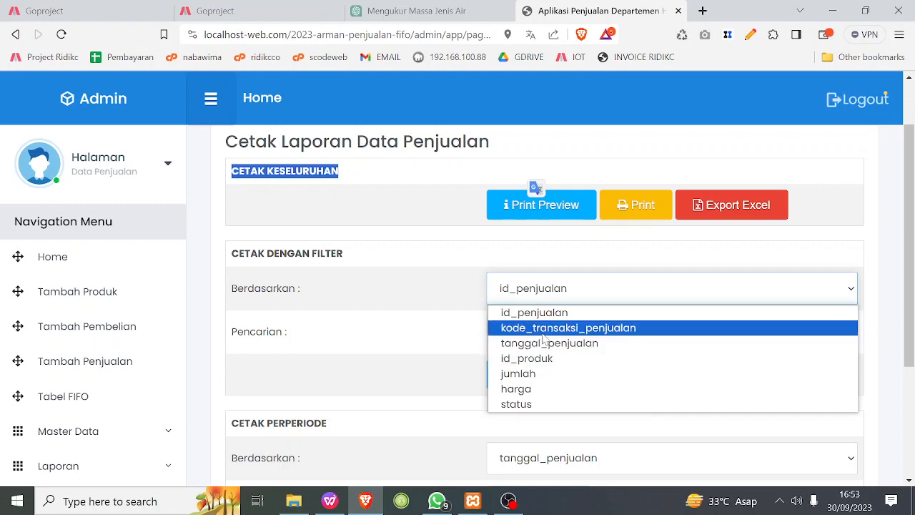
left_click(339, 343)
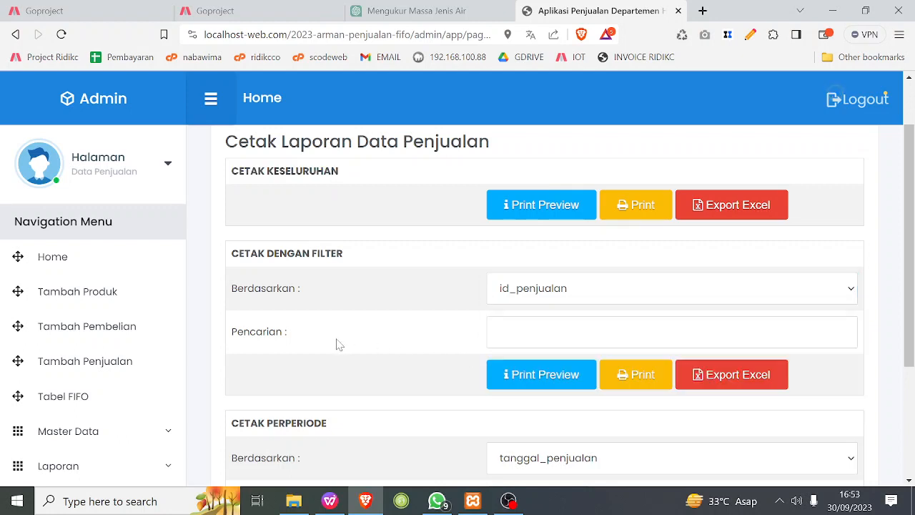
scroll(357, 352, "down", 3)
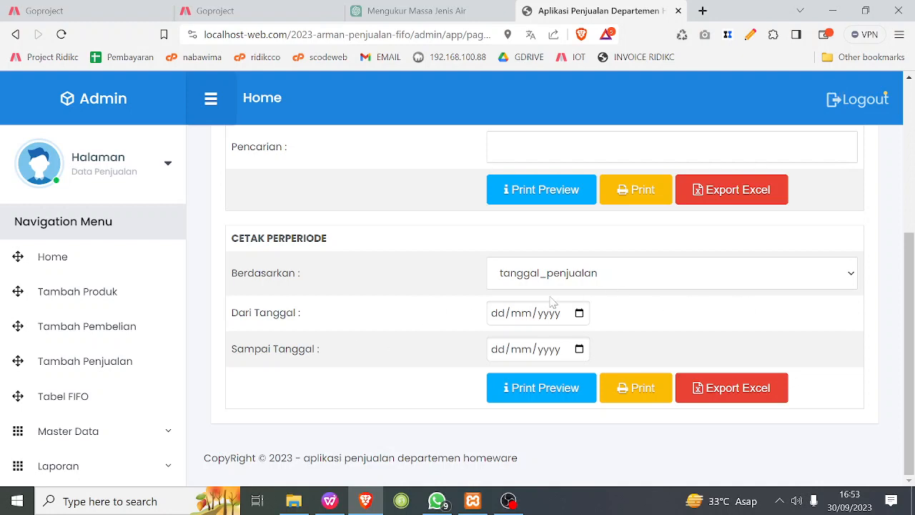
left_click(851, 276)
left_click(757, 336)
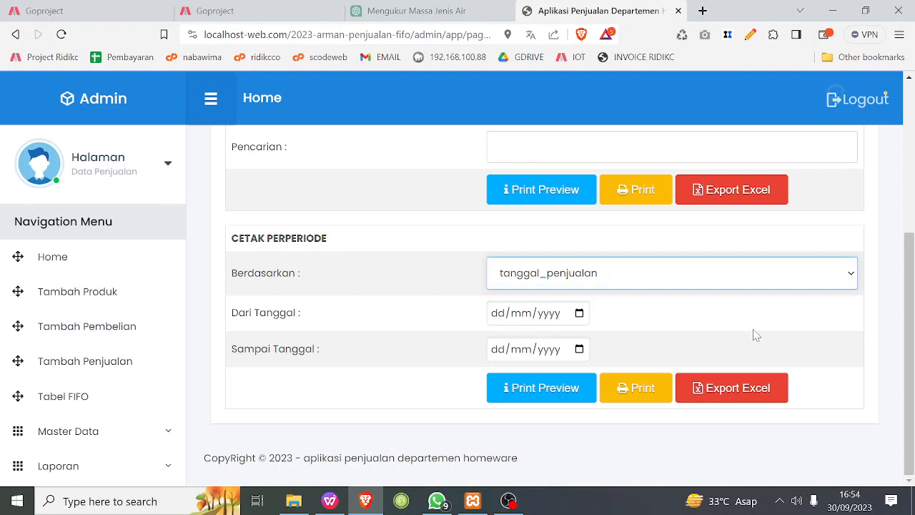
Set the sales report period from 01/09/2023 to 30/09/2023 and open its print preview.
left_click(579, 314)
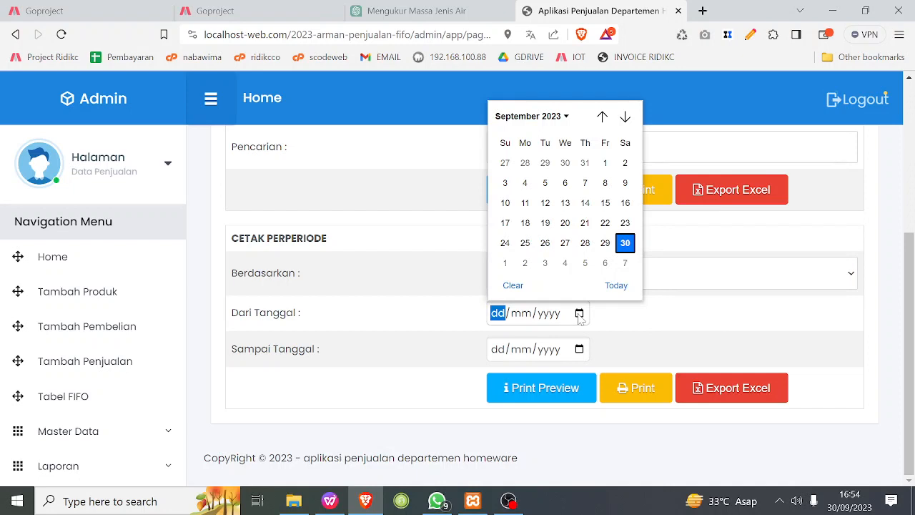
left_click(605, 163)
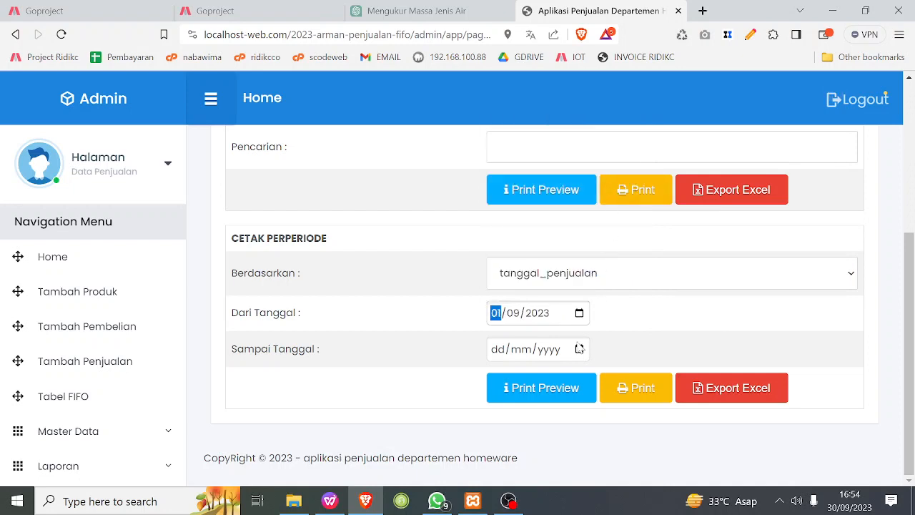
left_click(579, 349)
left_click(623, 279)
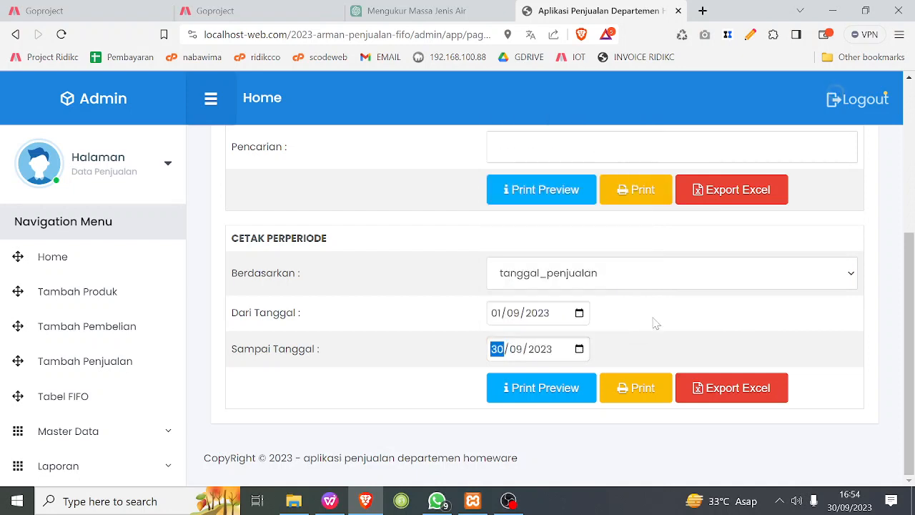
left_click(655, 325)
left_click(553, 394)
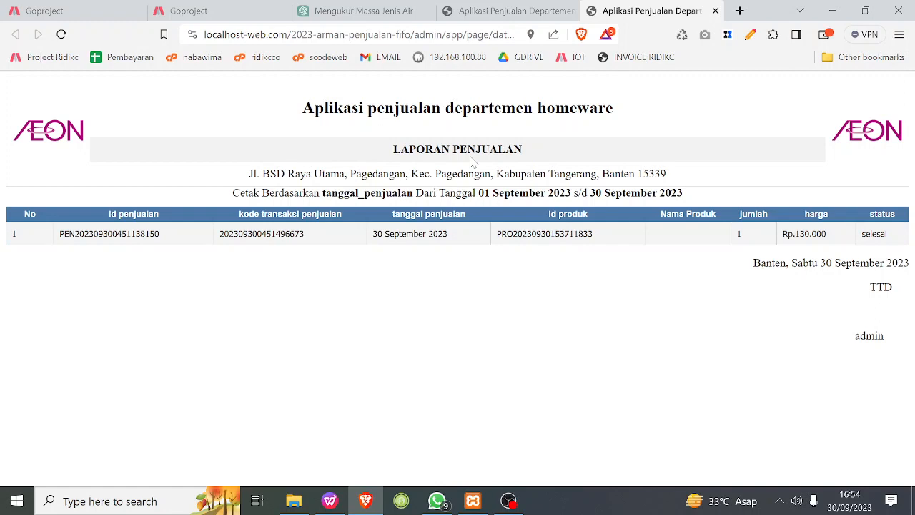
Return to the admin page, open the Data Pembelian report page and look through its filtered and per-period print options.
left_click(543, 12)
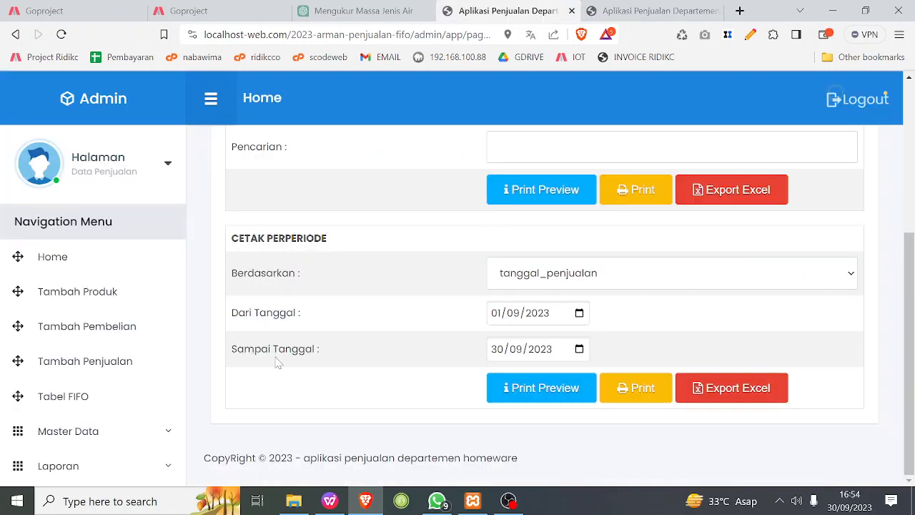
left_click(118, 466)
scroll(126, 439, "down", 3)
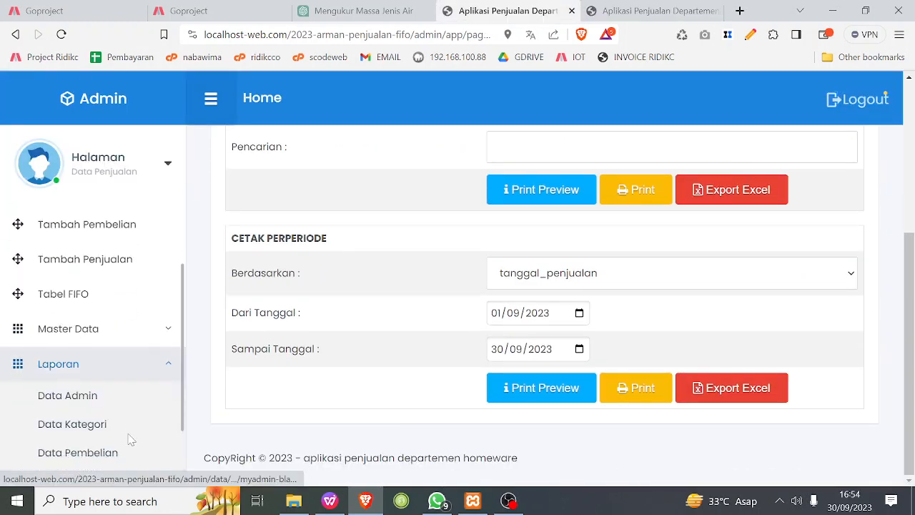
left_click(78, 357)
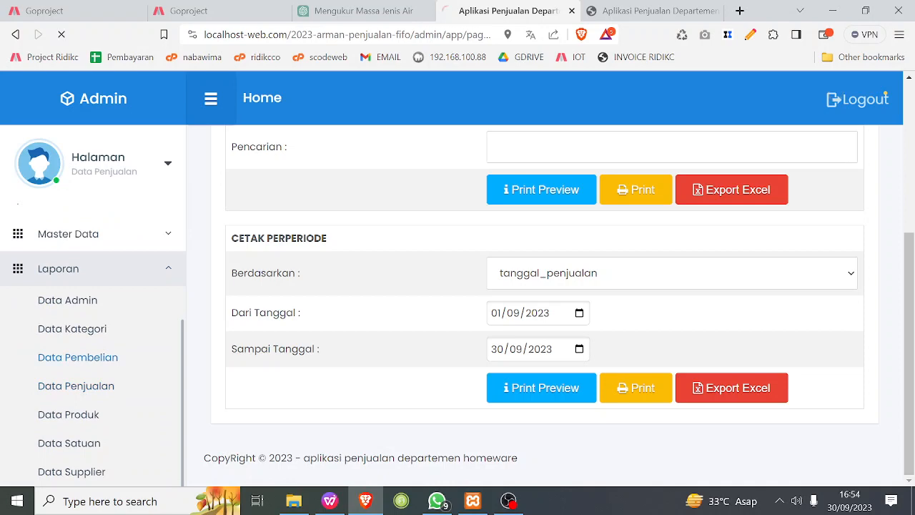
scroll(501, 400, "down", 2)
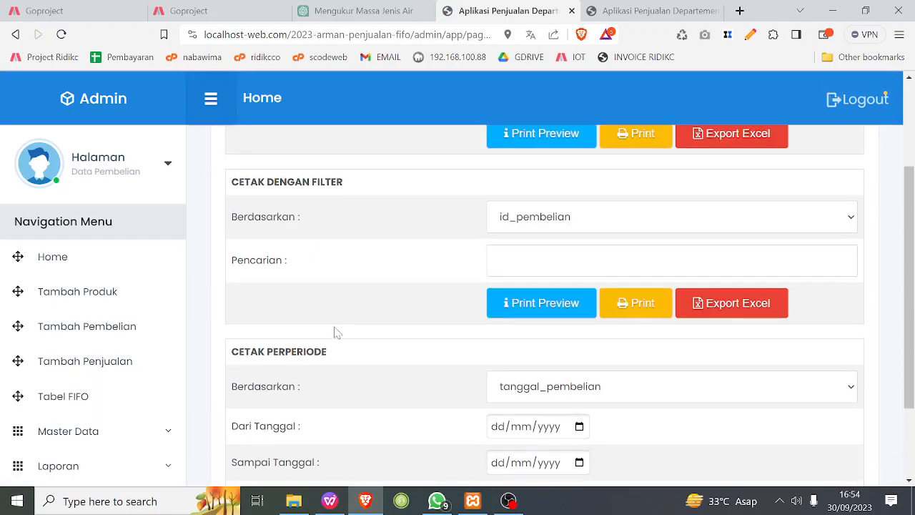
scroll(95, 409, "down", 2)
Open the Data Produk report page and show the print preview of the full product report.
left_click(98, 432)
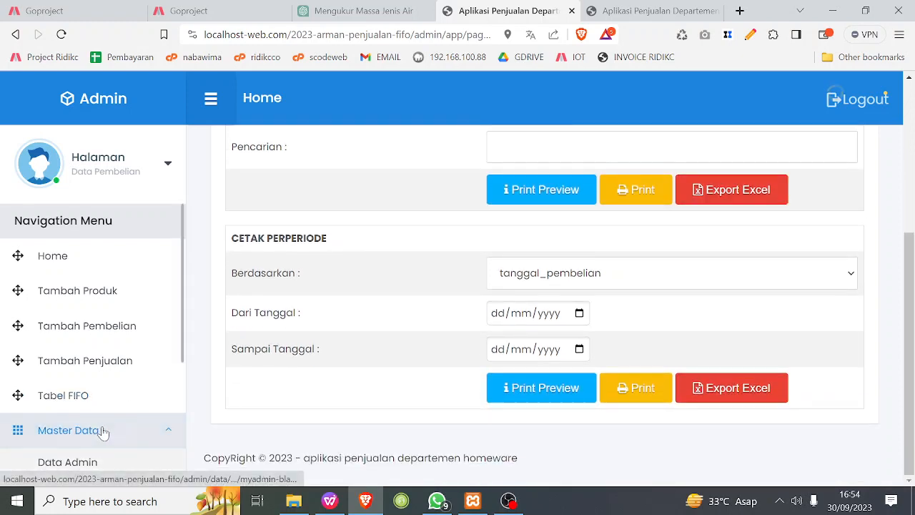
scroll(104, 430, "down", 3)
scroll(104, 430, "down", 1)
left_click(95, 474)
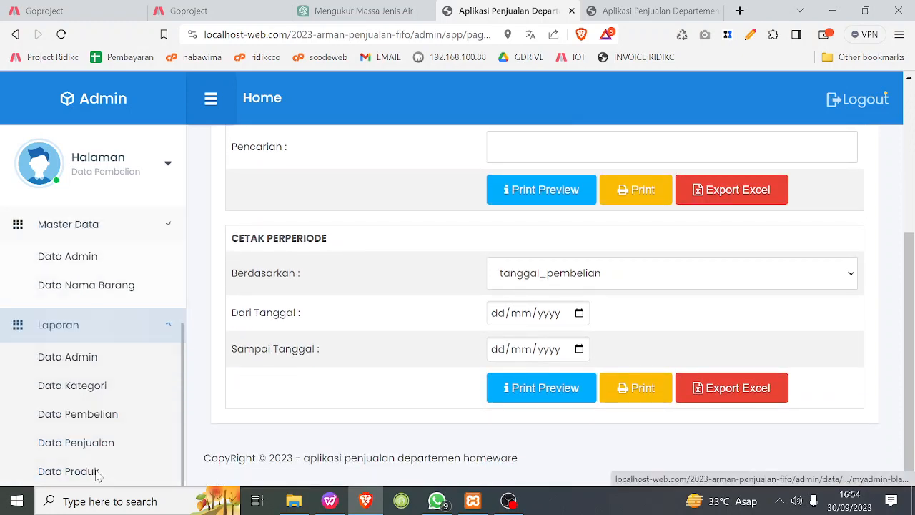
left_click(68, 414)
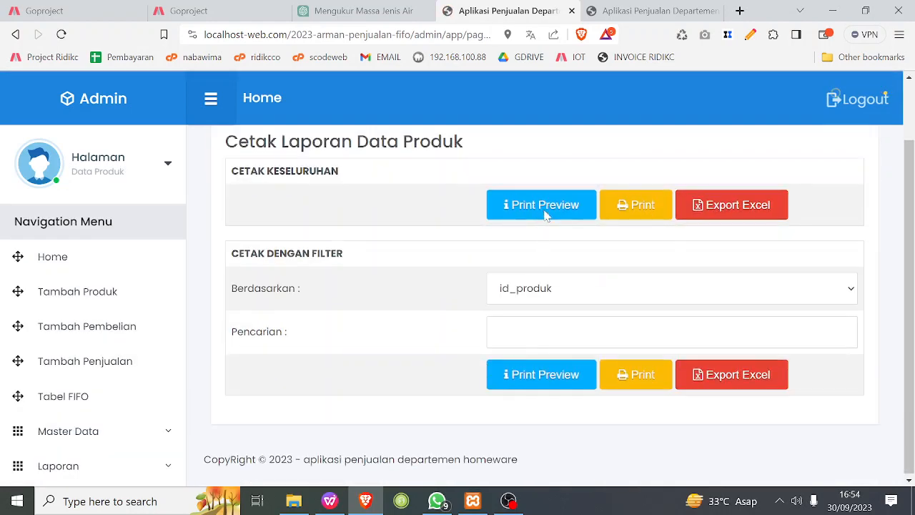
left_click(546, 214)
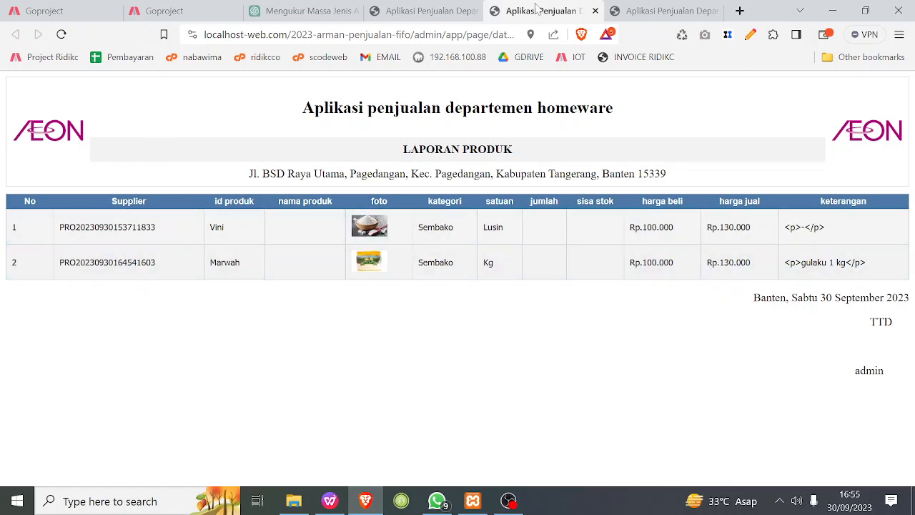
Return to the Data Produk report page and look over the report types available under Laporan.
left_click(433, 11)
scroll(165, 372, "up", 1)
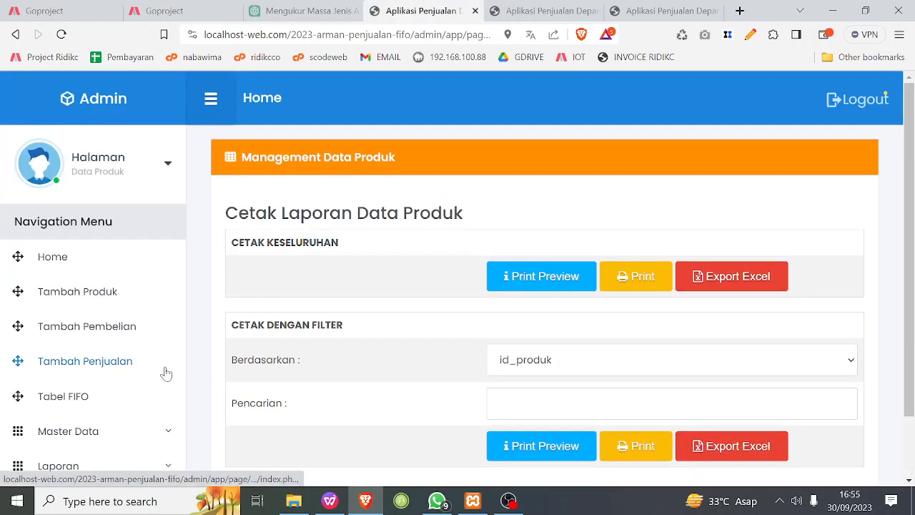
scroll(165, 372, "down", 2)
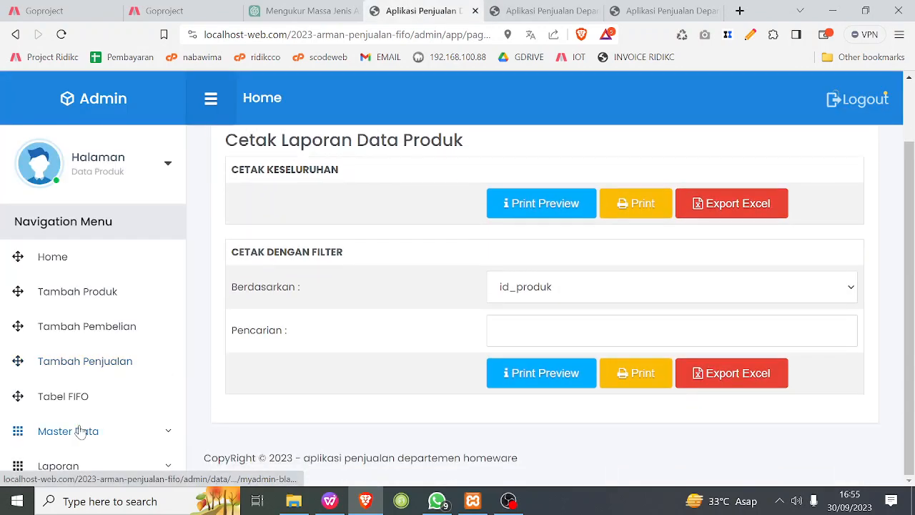
left_click(85, 469)
scroll(151, 408, "down", 2)
scroll(151, 409, "down", 1)
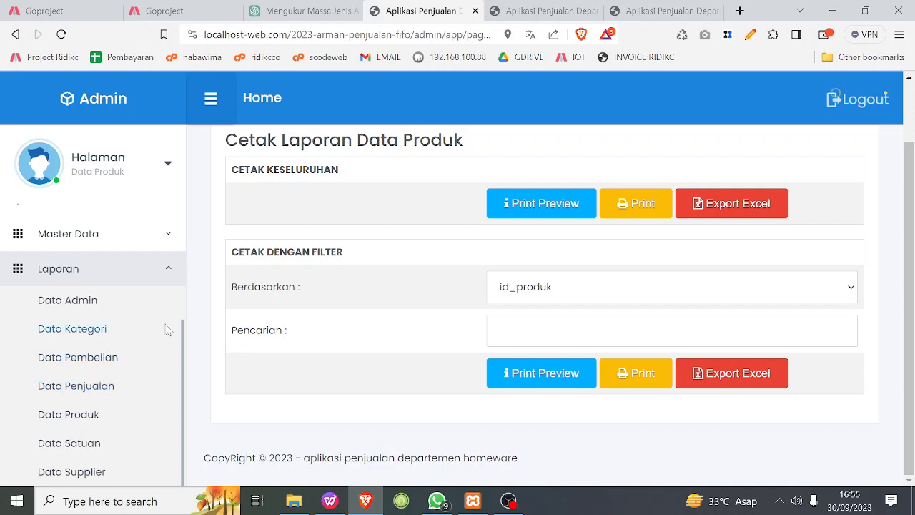
scroll(165, 329, "up", 3)
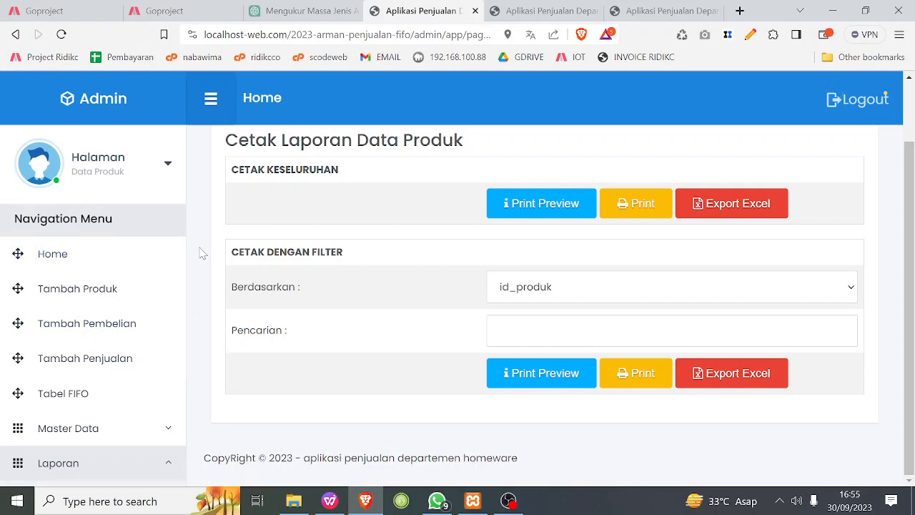
left_click(511, 502)
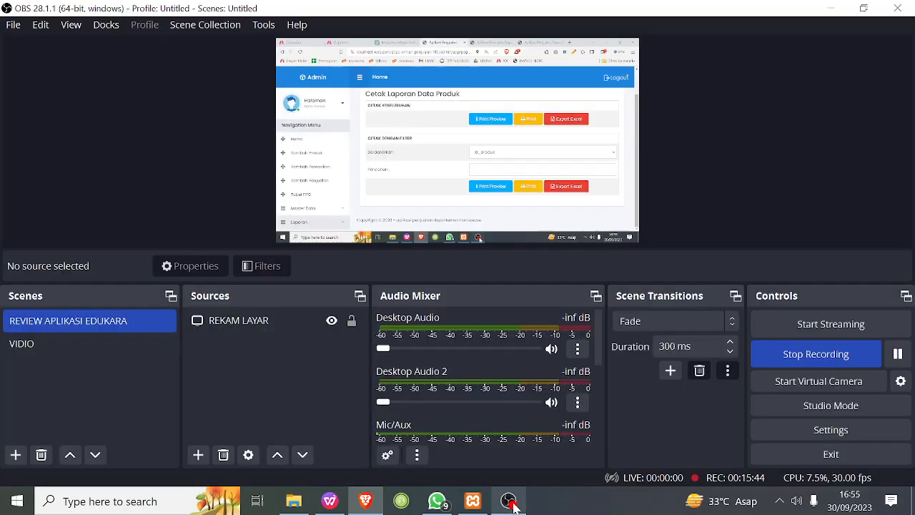